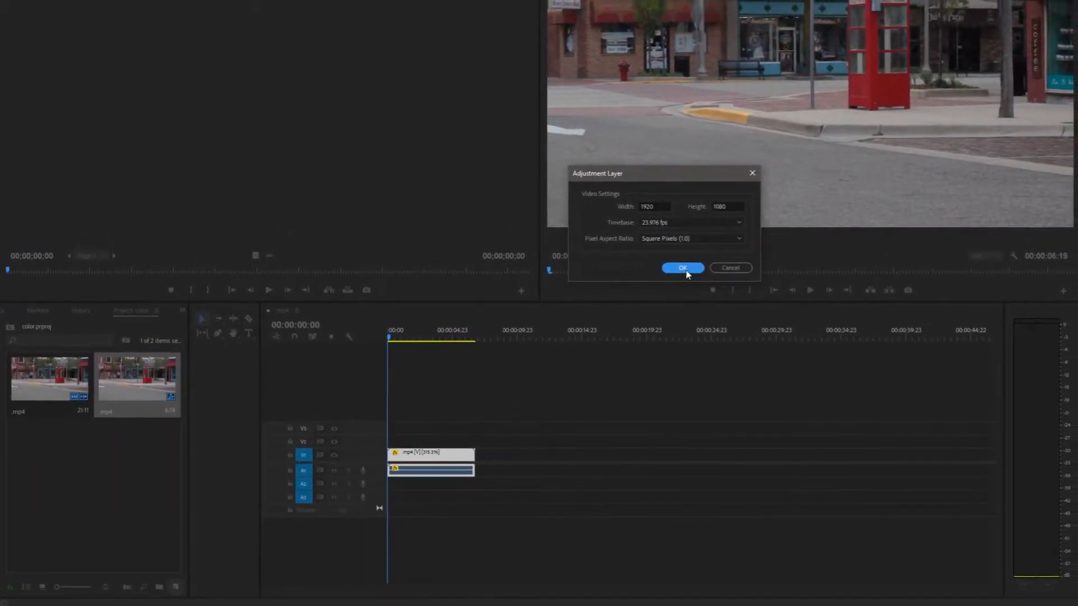
Create a 1920 × 1080, 23.976 fps adjustment layer and place it on V2 from the sequence start, extended to about 37 seconds.
{"action": "left_click", "coordinate": [694, 264]}
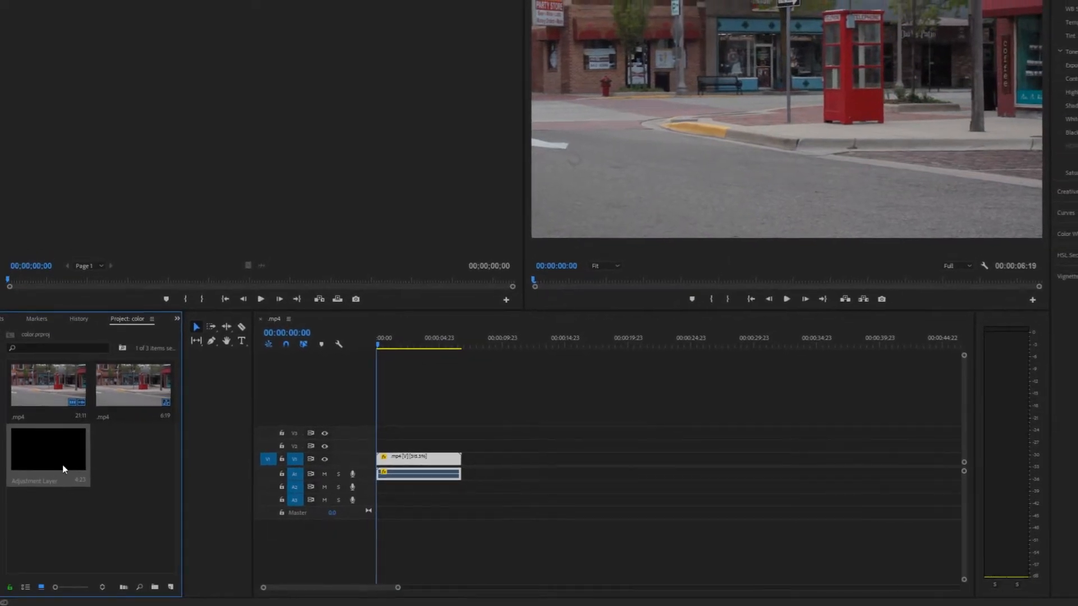
{"action": "left_click_drag", "start_coordinate": [49, 458], "coordinate": [799, 453]}
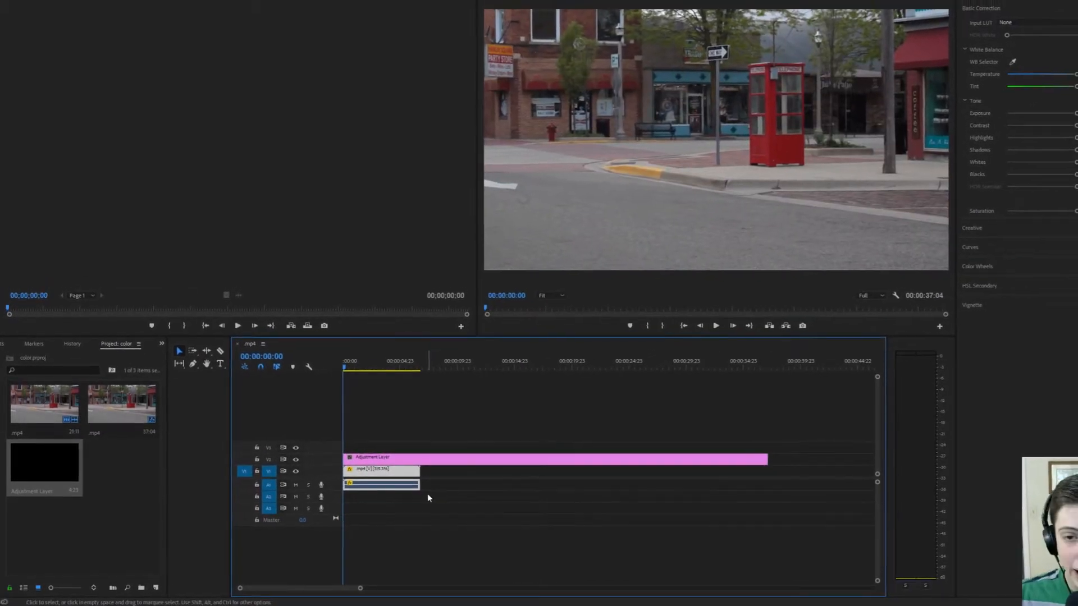
{"action": "left_click_drag", "start_coordinate": [418, 480], "coordinate": [449, 475]}
Select the adjustment layer and add shadow, midtone and highlight control points to its white RGB curve.
{"action": "left_click", "coordinate": [400, 467]}
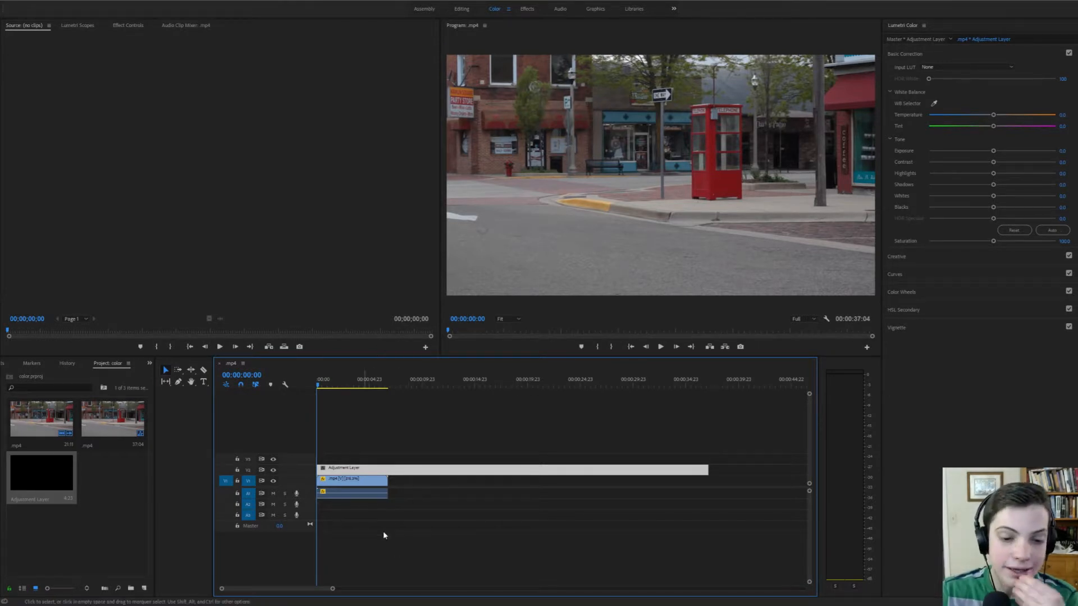
{"action": "left_click", "coordinate": [347, 491]}
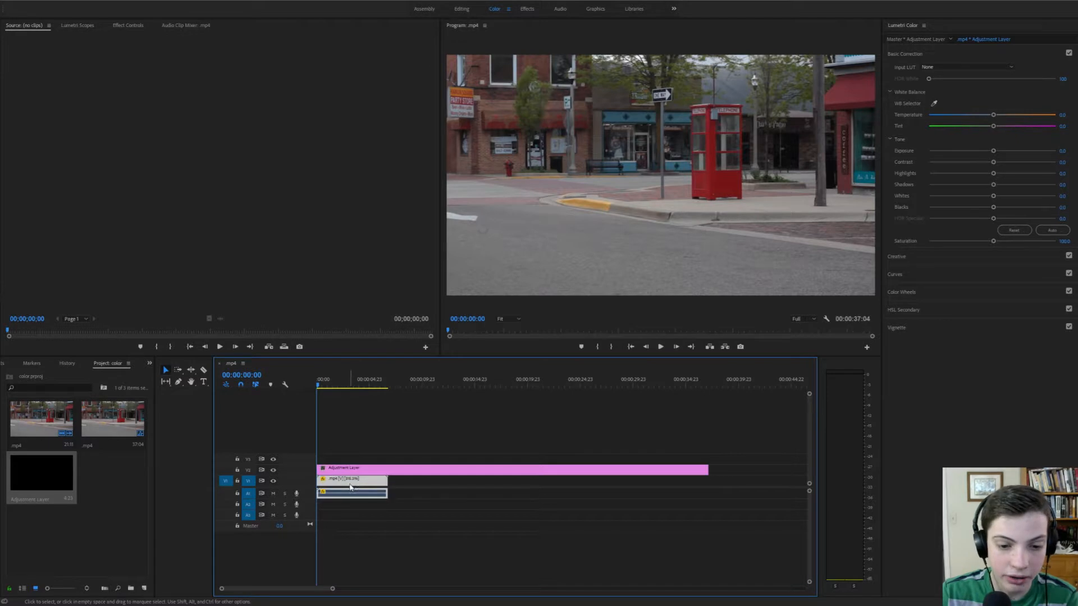
{"action": "left_click", "coordinate": [409, 470]}
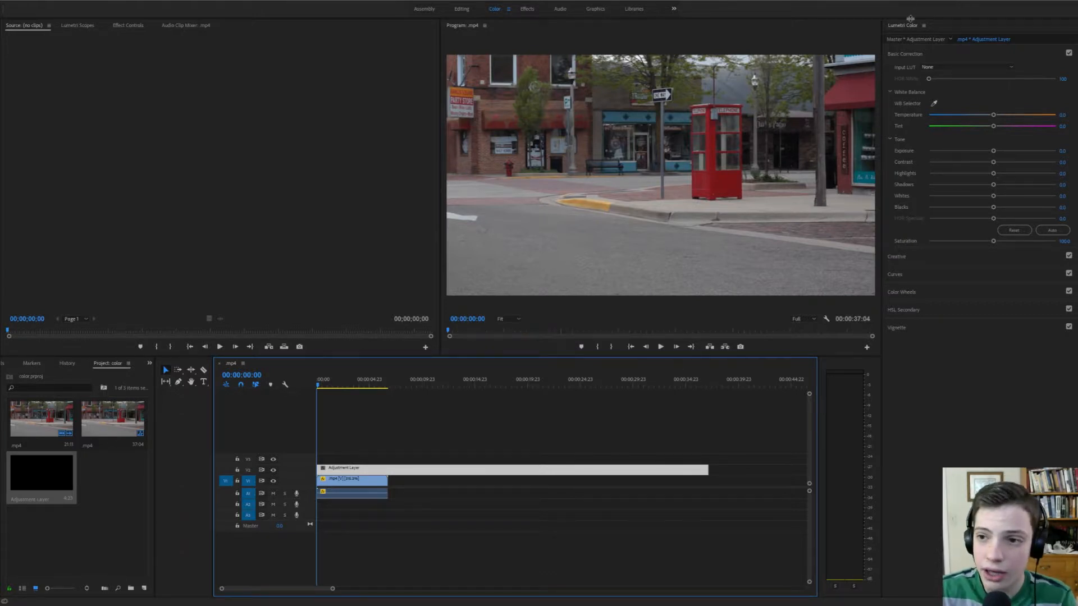
{"action": "left_click", "coordinate": [918, 280]}
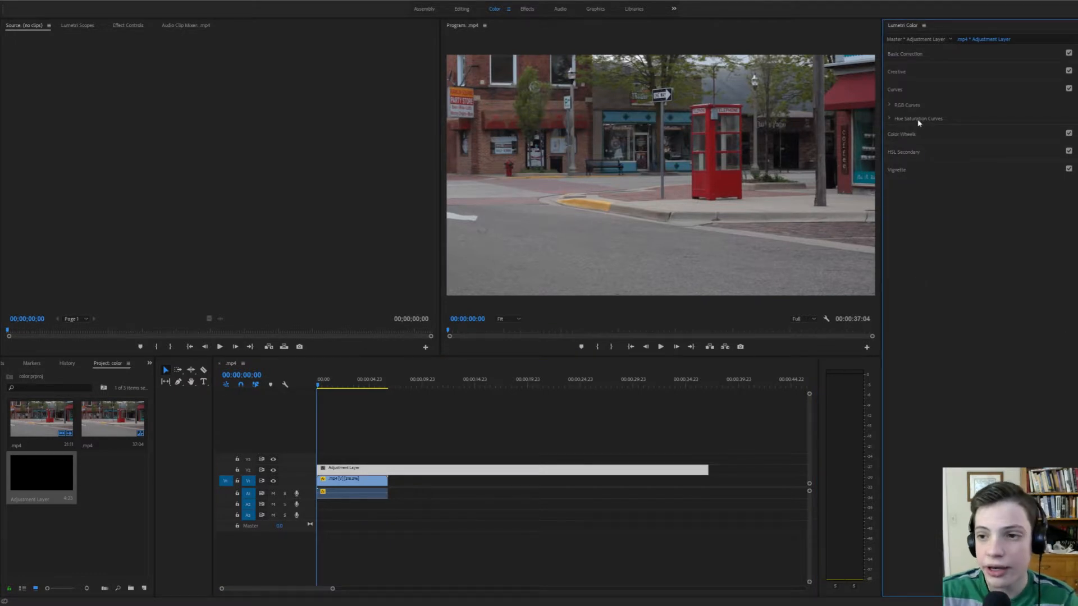
{"action": "left_click", "coordinate": [890, 105]}
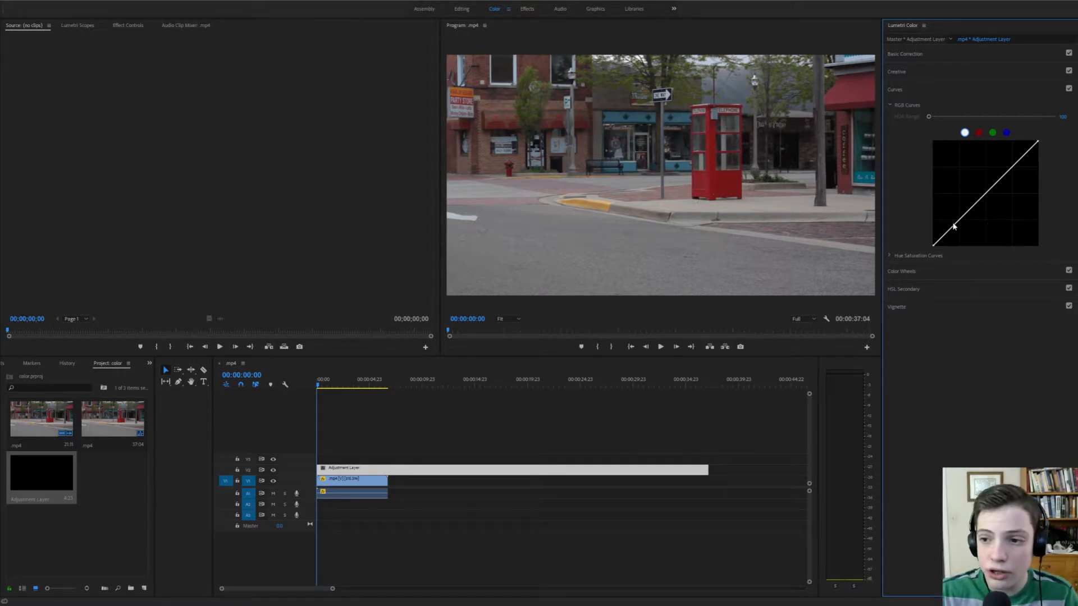
{"action": "left_click", "coordinate": [951, 227]}
{"action": "left_click", "coordinate": [990, 188]}
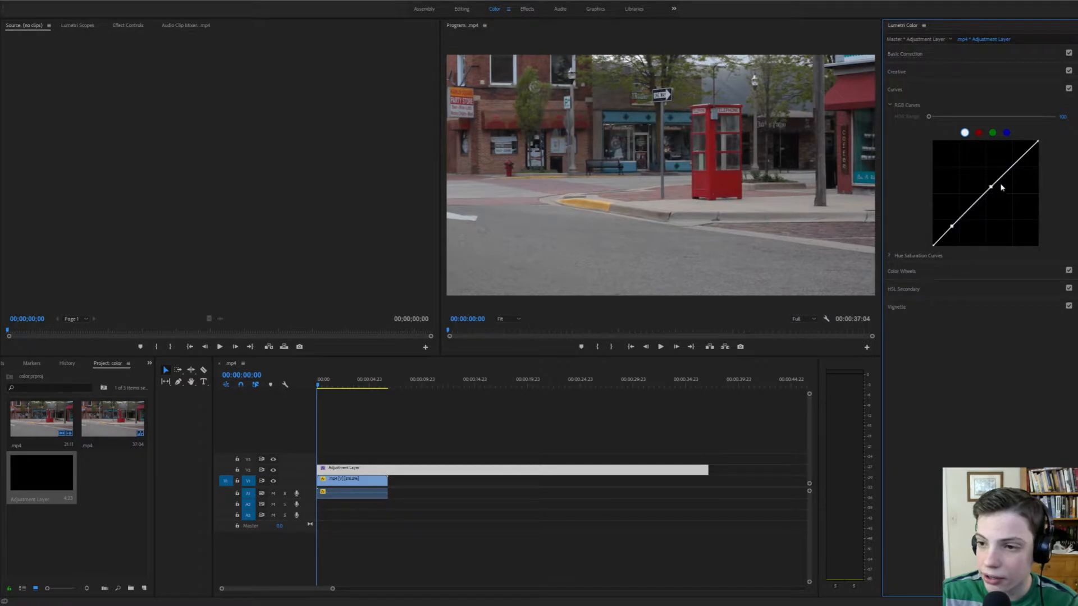
{"action": "left_click", "coordinate": [1026, 152]}
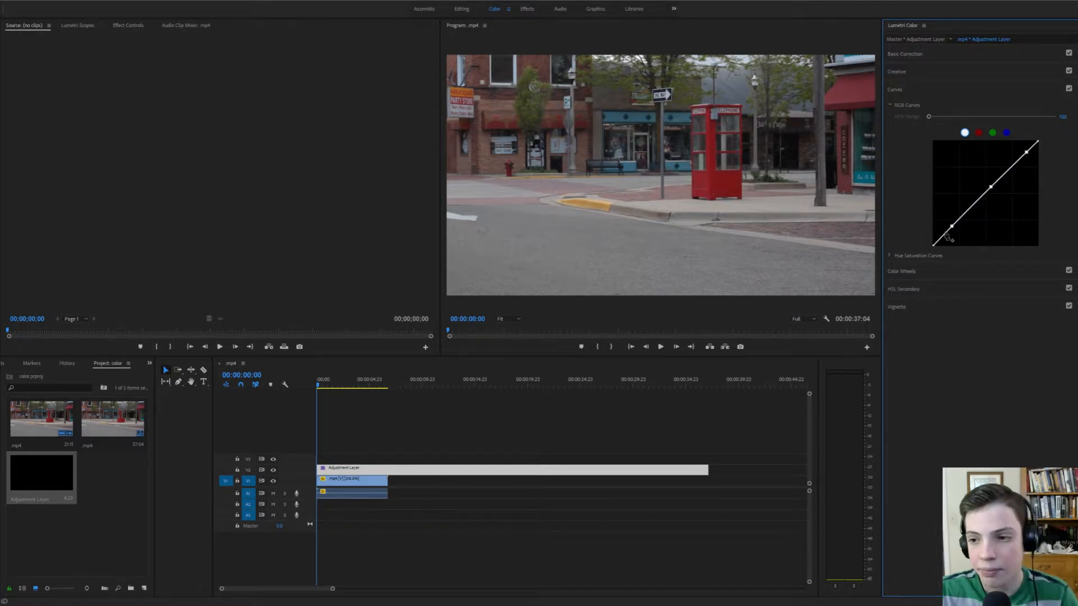
Shape the white RGB curve into a gentle S by lowering the shadows and raising the highlights, and compare with Curves off.
{"action": "left_click_drag", "start_coordinate": [951, 226], "coordinate": [959, 230]}
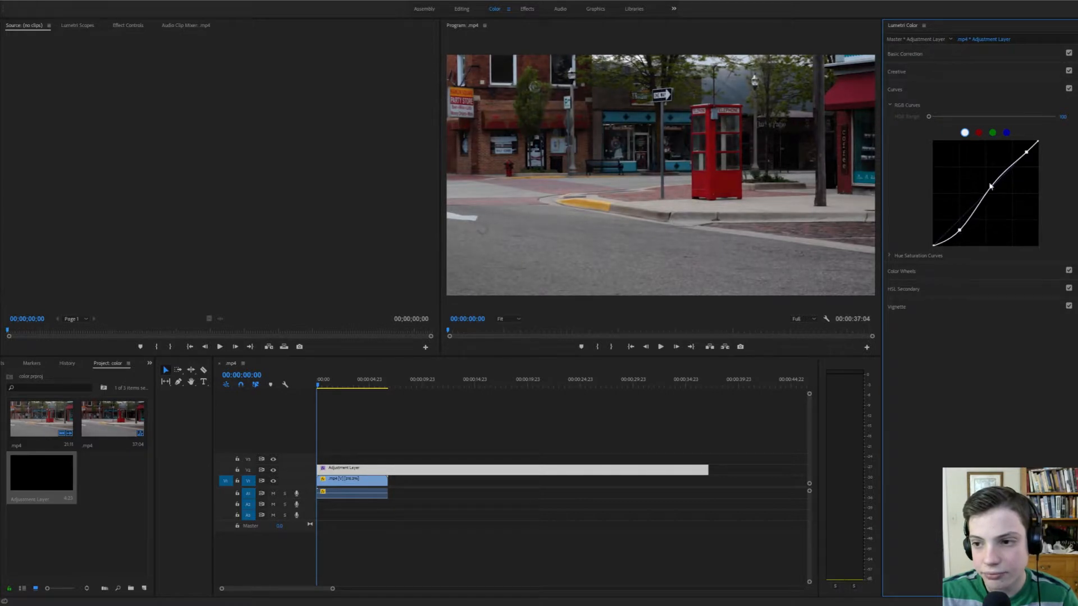
{"action": "left_click_drag", "start_coordinate": [991, 187], "coordinate": [988, 190]}
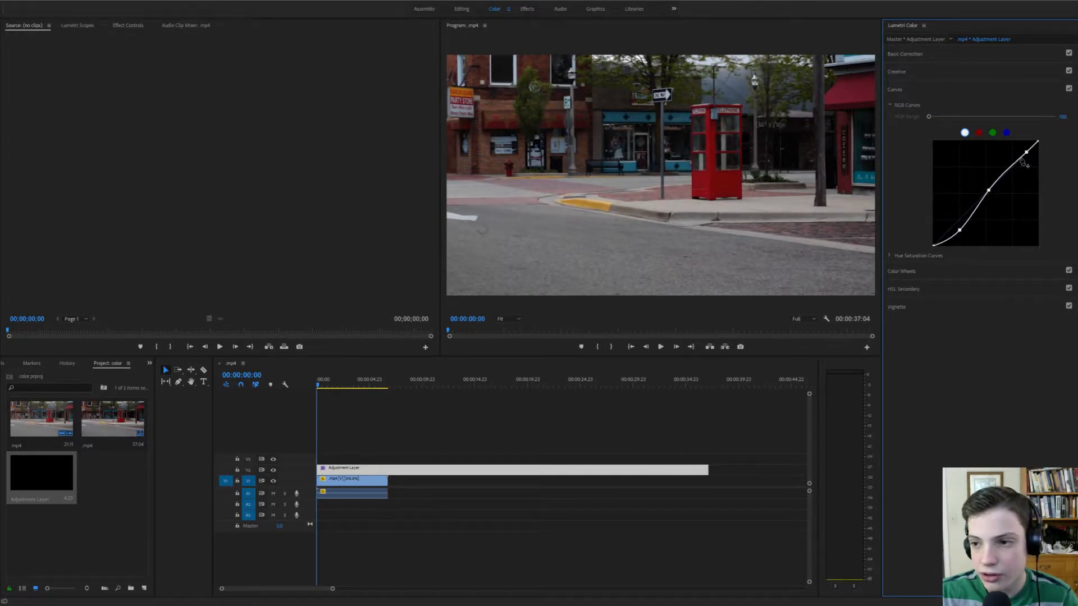
{"action": "left_click_drag", "start_coordinate": [1026, 152], "coordinate": [1017, 156]}
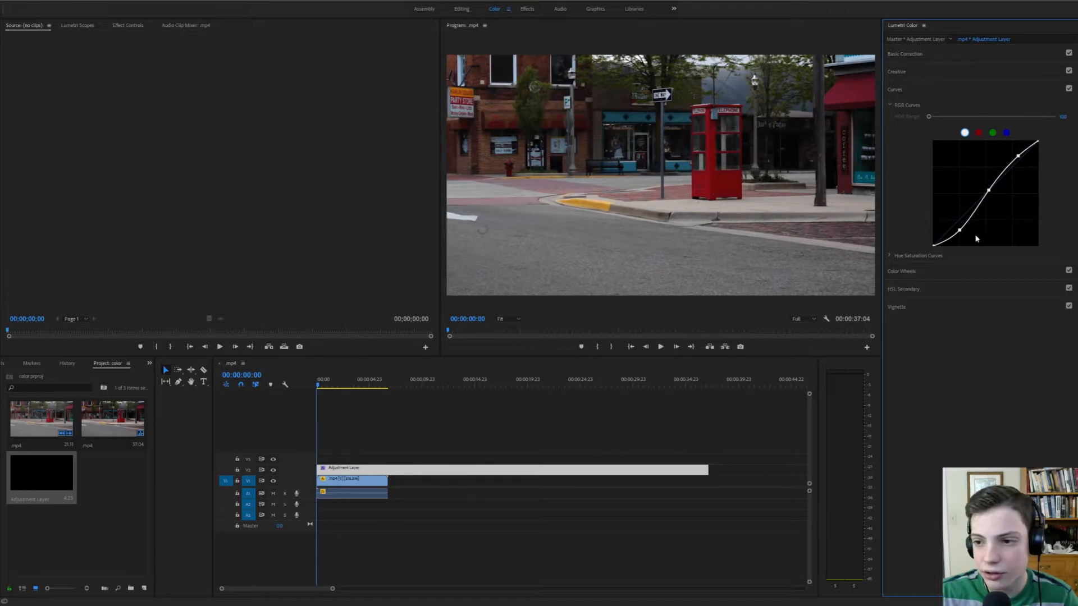
{"action": "left_click_drag", "start_coordinate": [958, 230], "coordinate": [957, 231]}
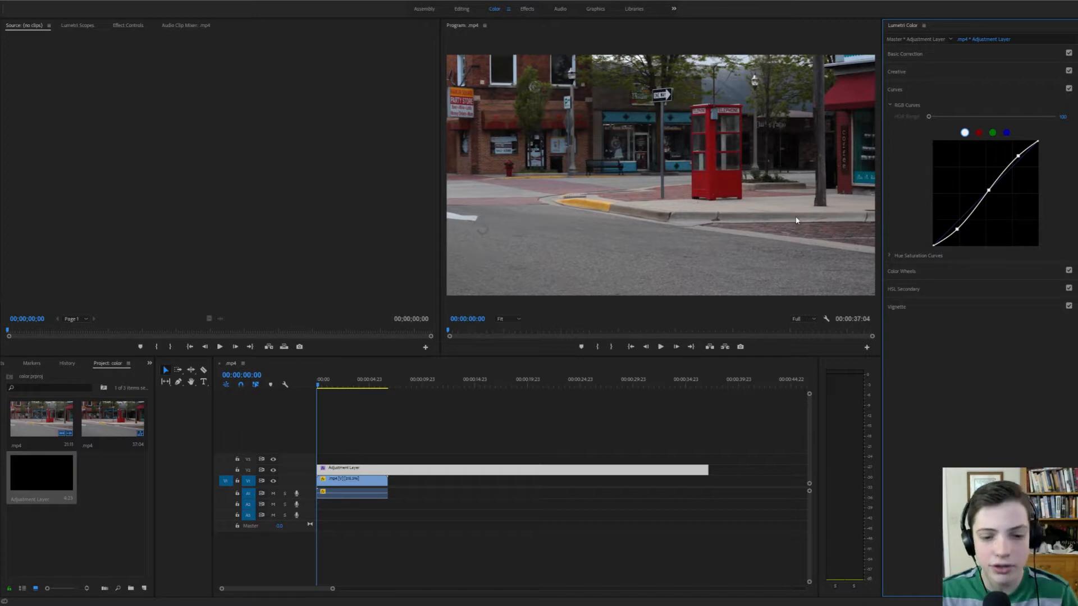
{"action": "left_click", "coordinate": [1068, 89]}
{"action": "left_click", "coordinate": [1069, 88]}
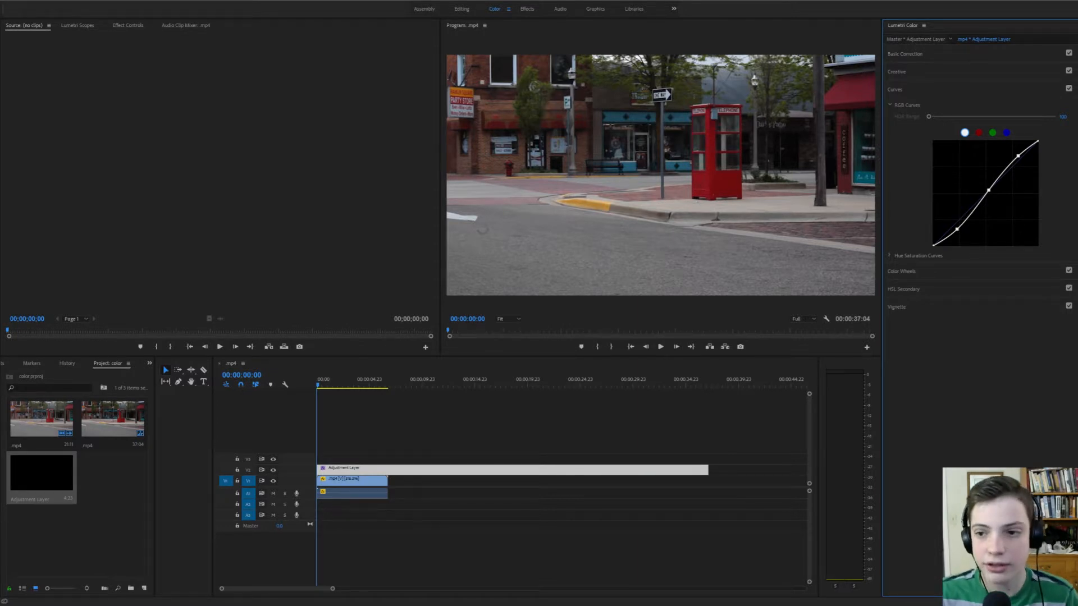
Pull the midpoint of the red curve slightly down, and compare the image with the Curves correction off and on.
{"action": "left_click", "coordinate": [978, 133]}
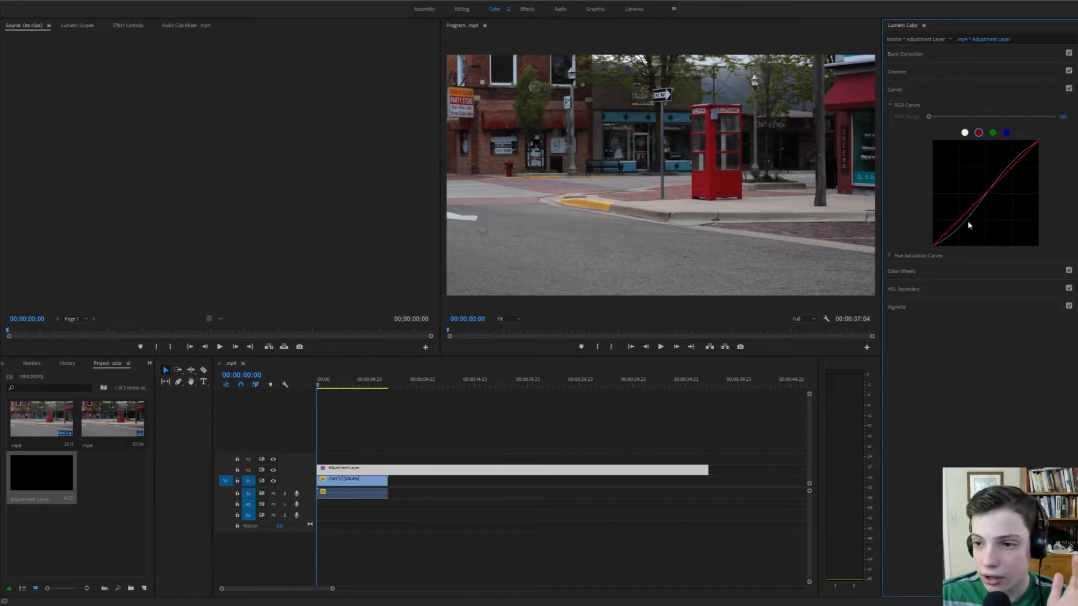
{"action": "left_click_drag", "start_coordinate": [981, 204], "coordinate": [988, 197]}
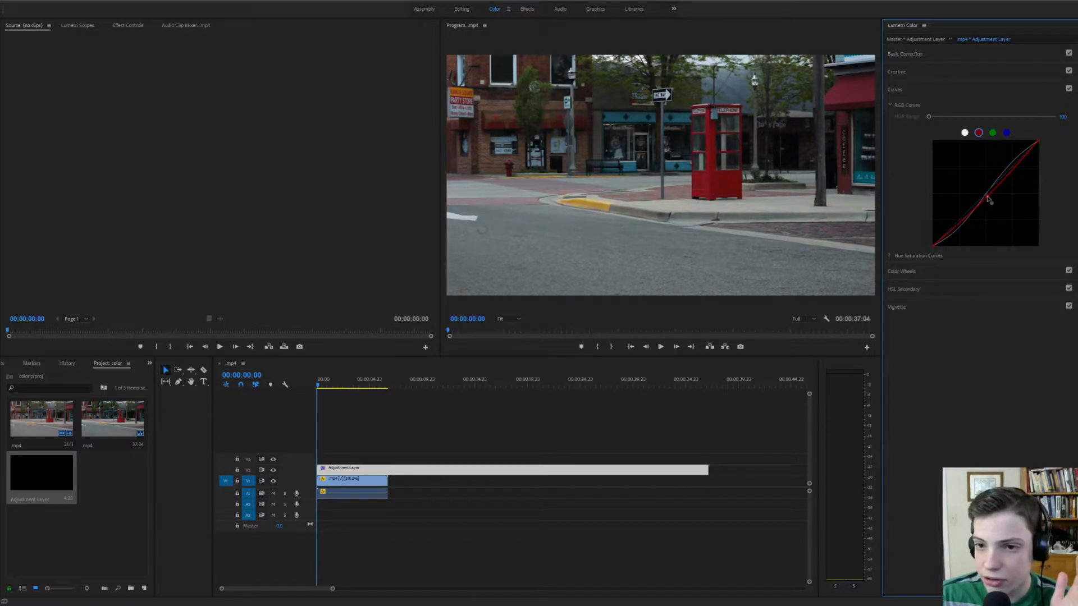
{"action": "left_click", "coordinate": [965, 134]}
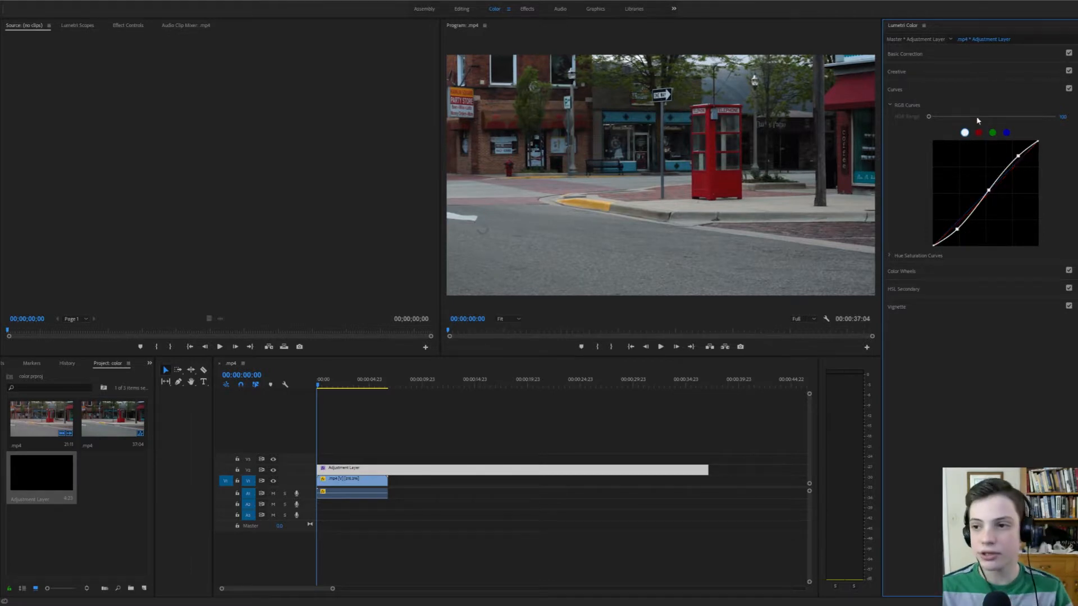
{"action": "left_click", "coordinate": [1068, 88]}
{"action": "left_click", "coordinate": [1068, 89]}
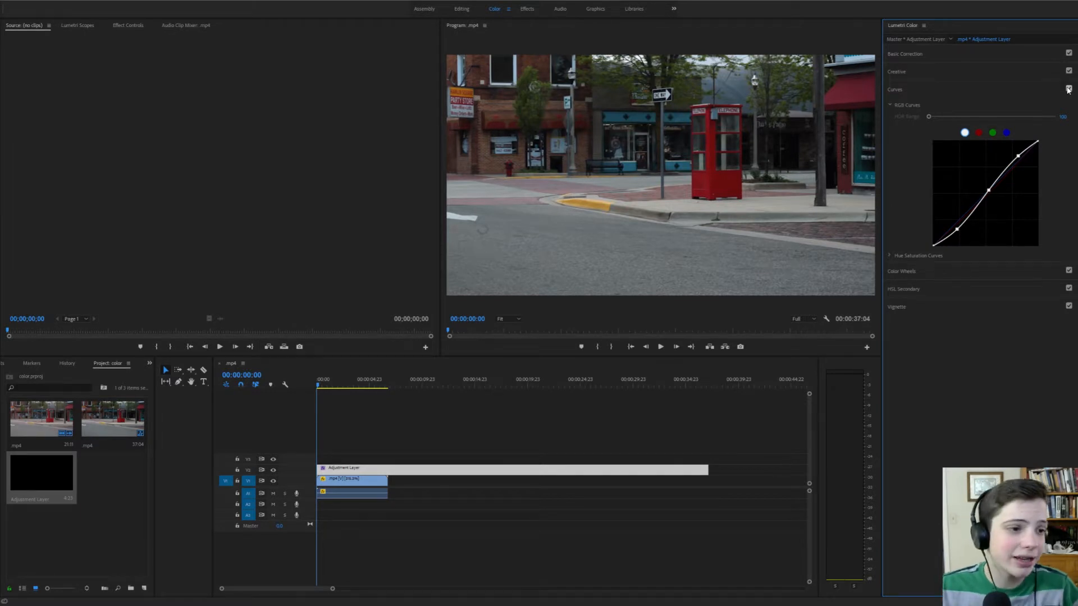
Try a cooler white balance in Basic Correction, and settle on a warmer Temperature of about 24.9.
{"action": "left_click", "coordinate": [927, 54]}
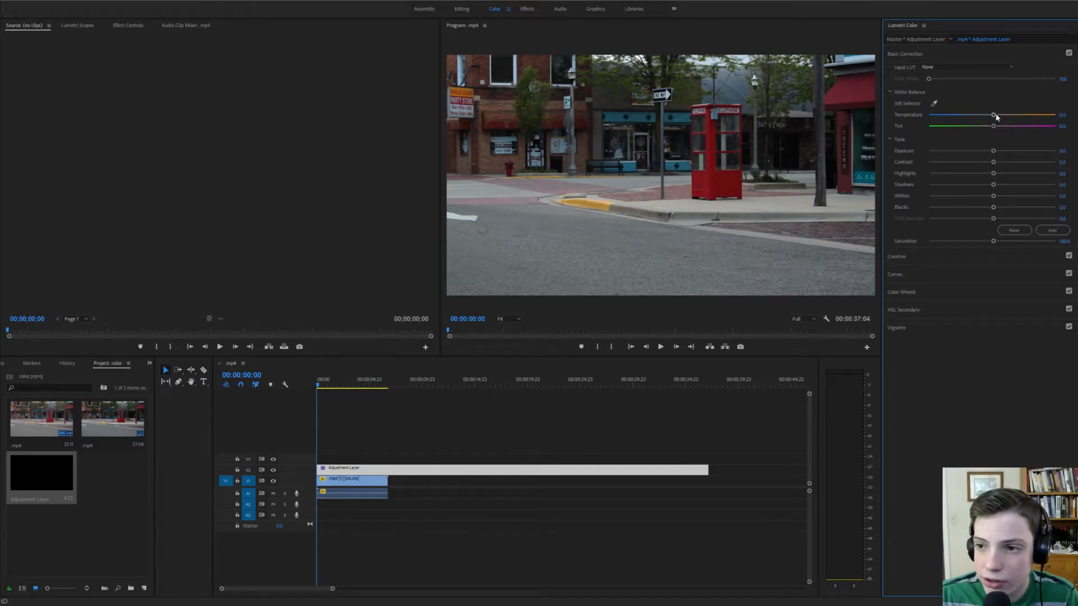
{"action": "left_click_drag", "start_coordinate": [992, 116], "coordinate": [997, 118]}
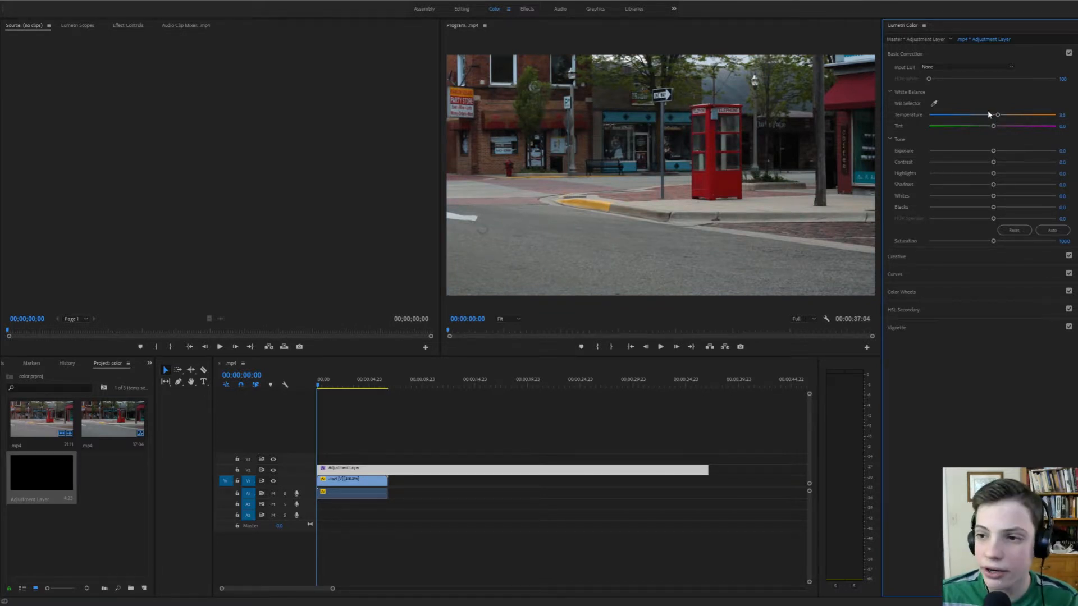
{"action": "left_click_drag", "start_coordinate": [995, 117], "coordinate": [978, 121]}
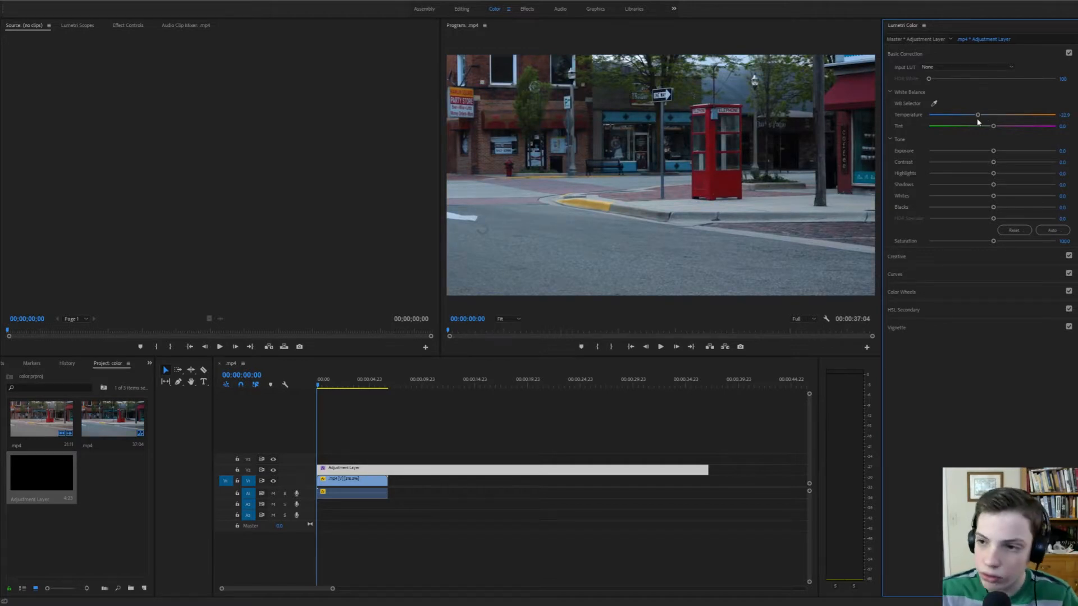
{"action": "left_click_drag", "start_coordinate": [979, 116], "coordinate": [1016, 116]}
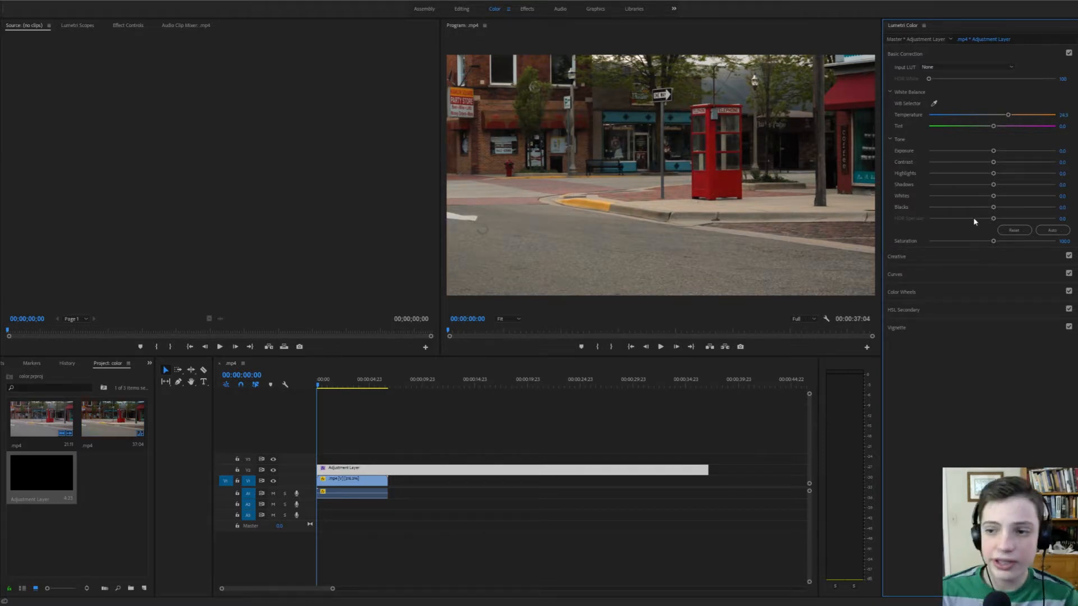
Lower Blacks to about -16 and raise Whites to about 7.5 in the adjustment layer's tone settings.
{"action": "left_click_drag", "start_coordinate": [996, 209], "coordinate": [981, 209]}
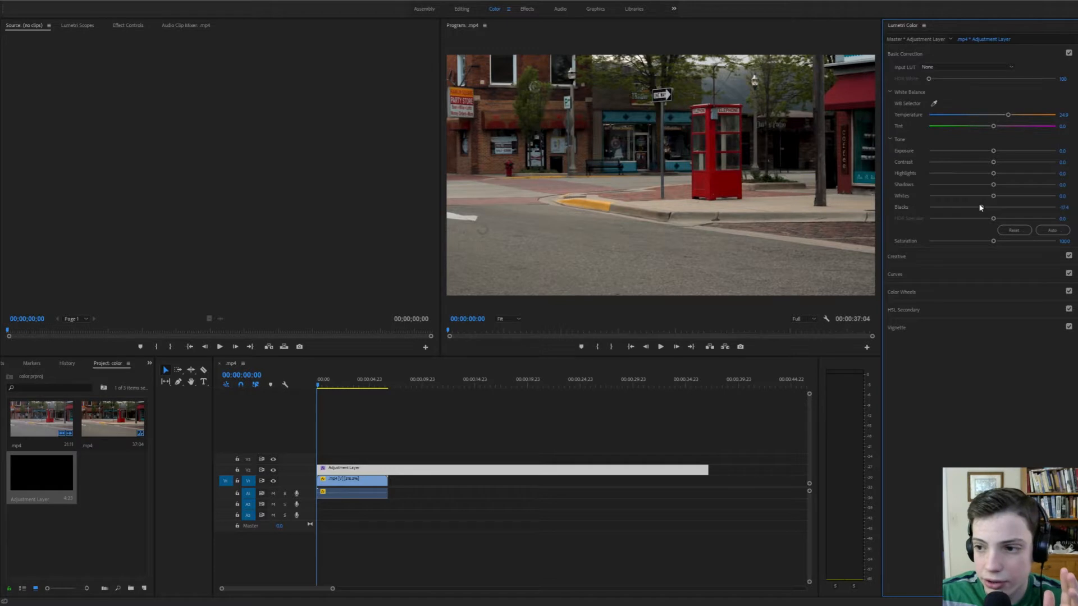
{"action": "left_click_drag", "start_coordinate": [981, 207], "coordinate": [983, 208]}
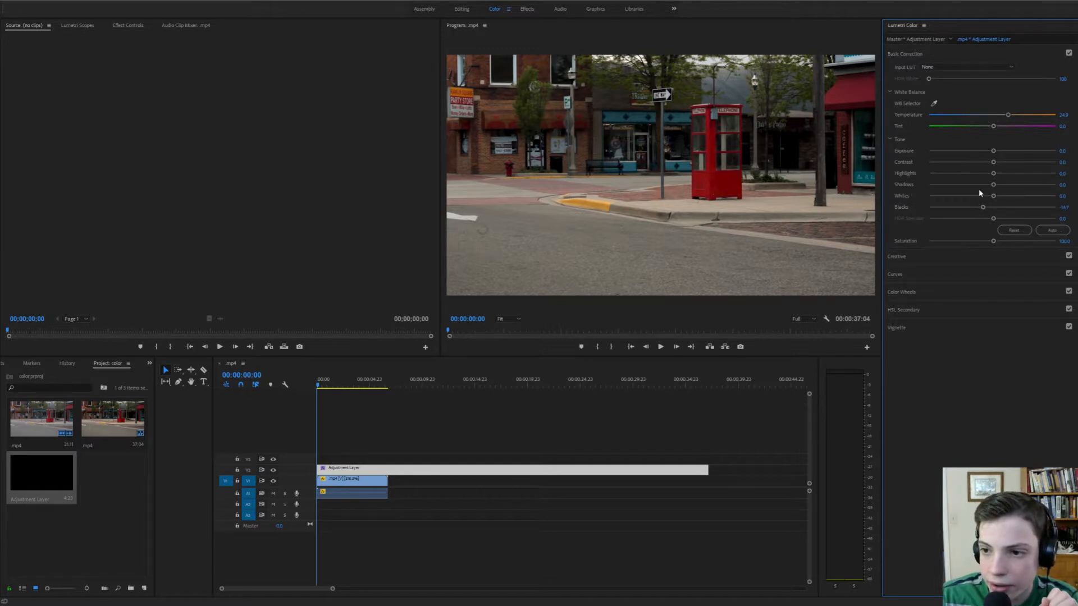
{"action": "left_click_drag", "start_coordinate": [991, 197], "coordinate": [999, 199]}
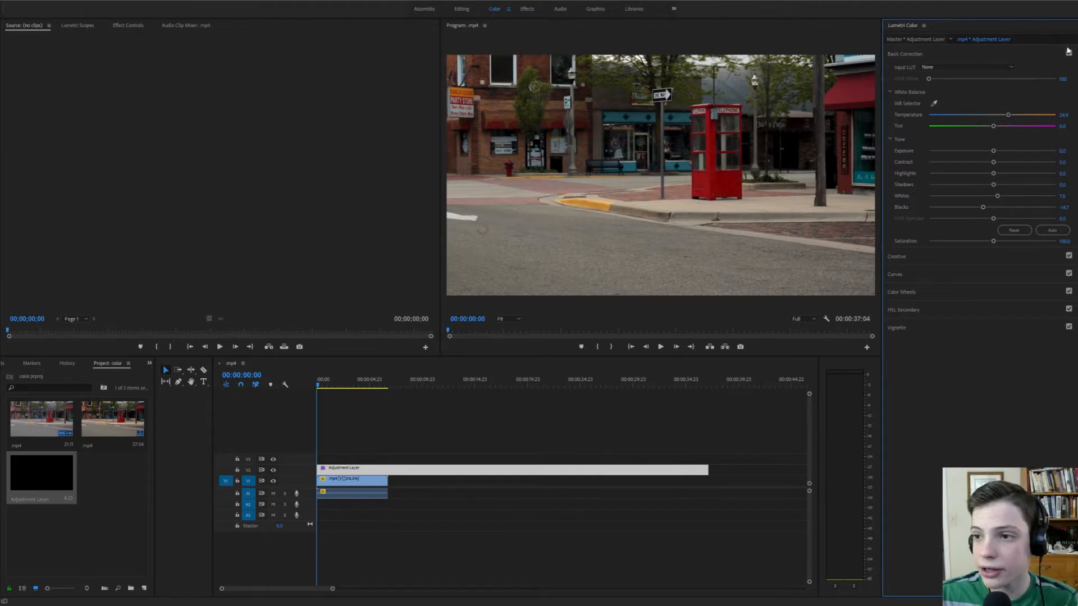
Compare the image with Basic Correction off and on, and with the V2 adjustment track hidden and shown.
{"action": "left_click", "coordinate": [1068, 54]}
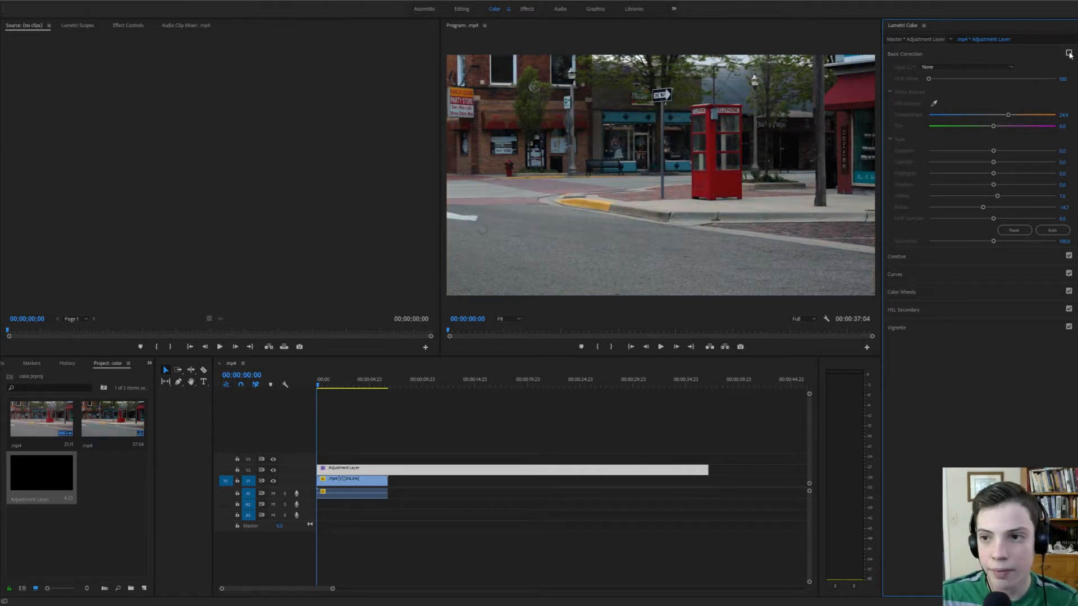
{"action": "left_click", "coordinate": [1069, 54]}
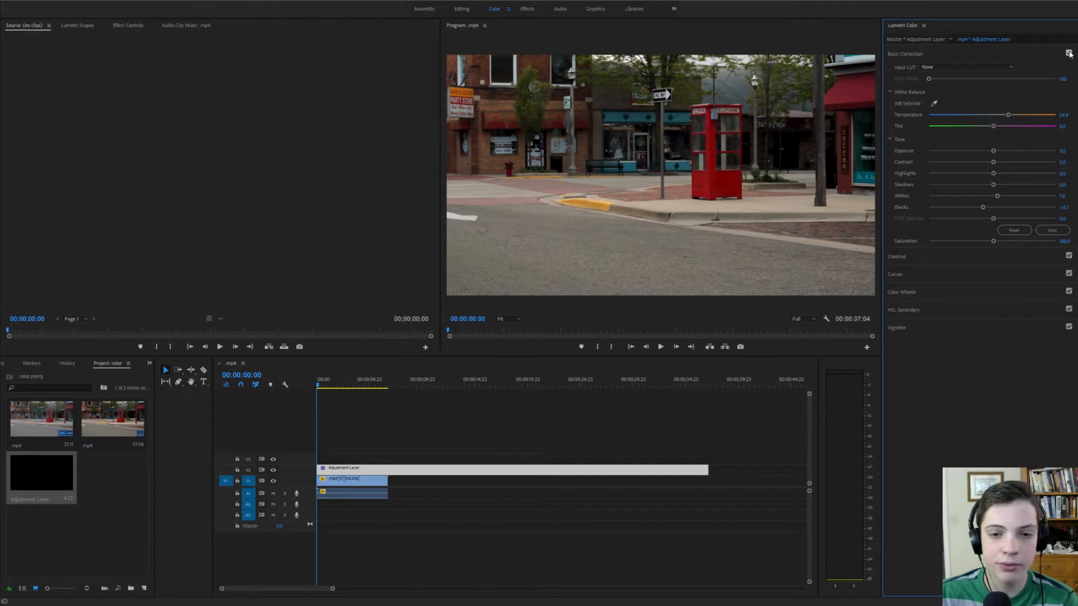
{"action": "left_click", "coordinate": [274, 471]}
{"action": "left_click", "coordinate": [274, 471]}
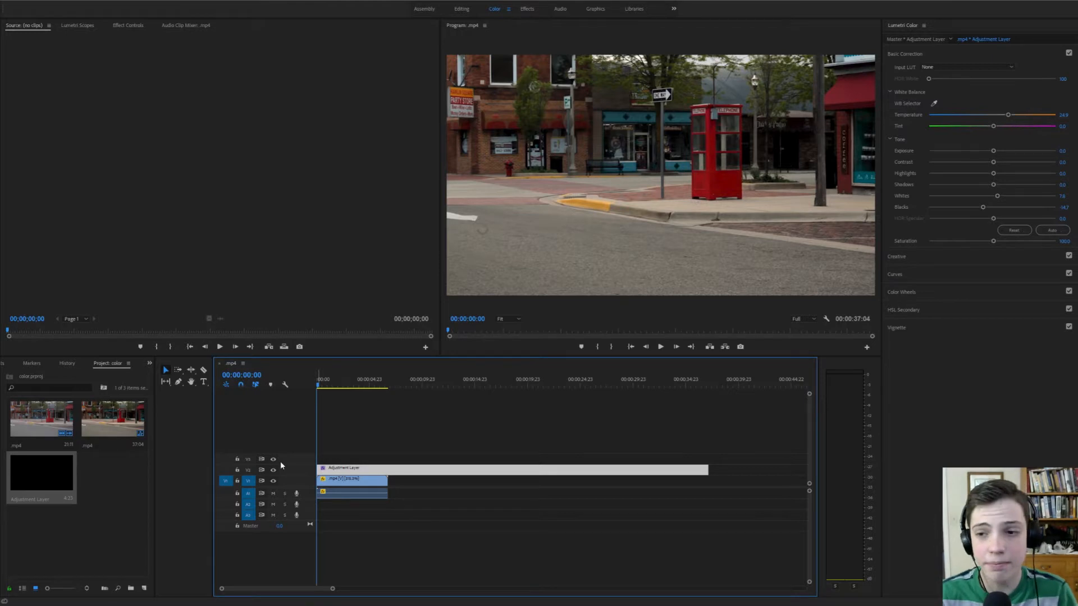
Tint the midtones slightly toward red and the shadows slightly toward teal with the color wheels.
{"action": "left_click", "coordinate": [911, 293]}
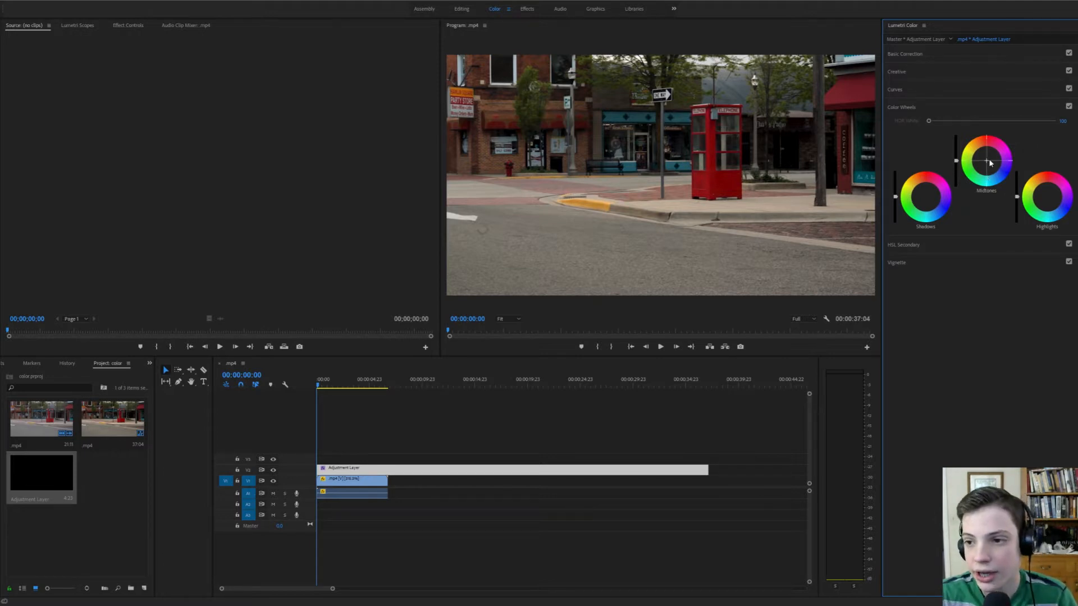
{"action": "left_click_drag", "start_coordinate": [988, 161], "coordinate": [986, 157]}
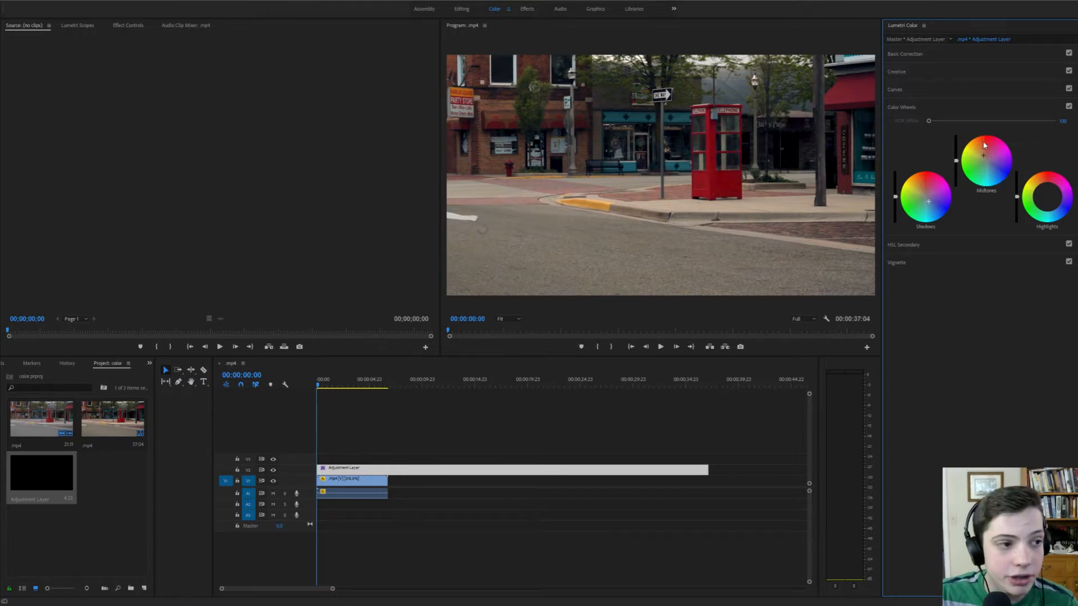
{"action": "left_click", "coordinate": [1068, 106]}
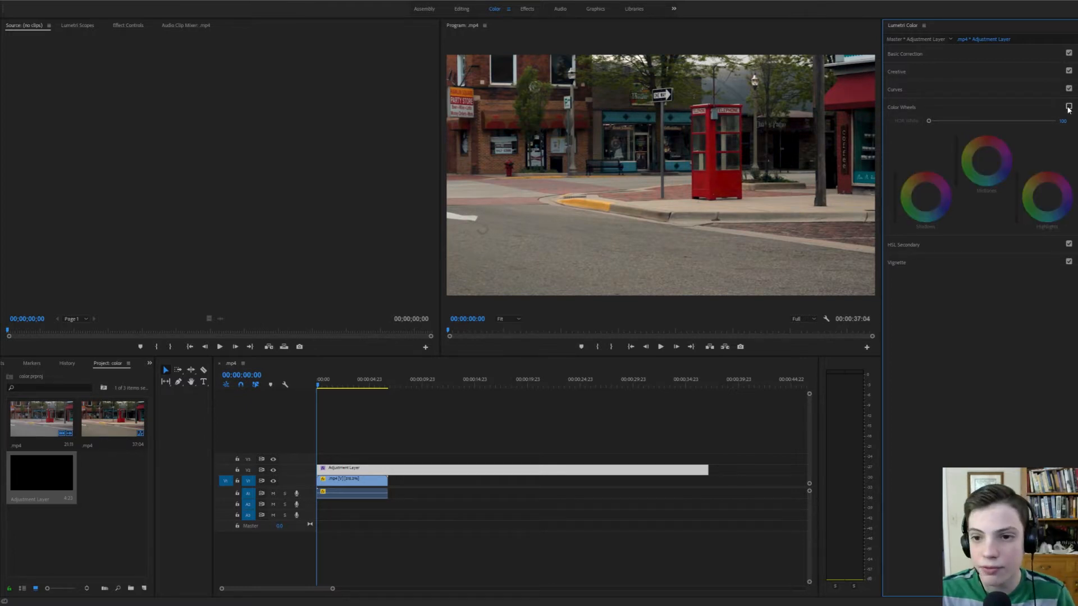
{"action": "left_click", "coordinate": [1068, 106]}
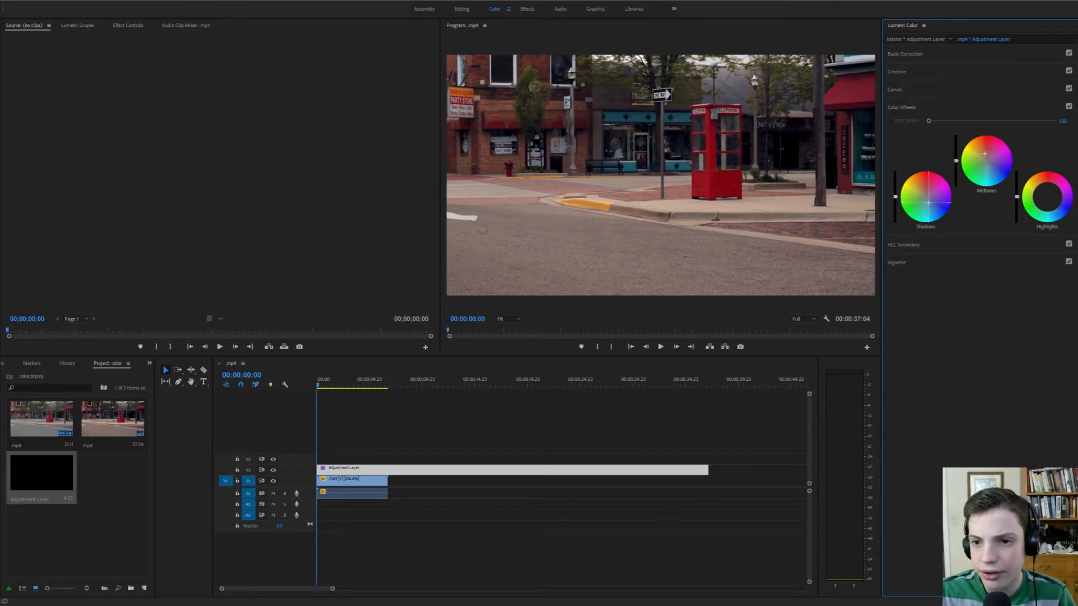
Compare the image repeatedly with the Color Wheels correction off and on.
{"action": "left_click", "coordinate": [1068, 106]}
{"action": "left_click", "coordinate": [1068, 106]}
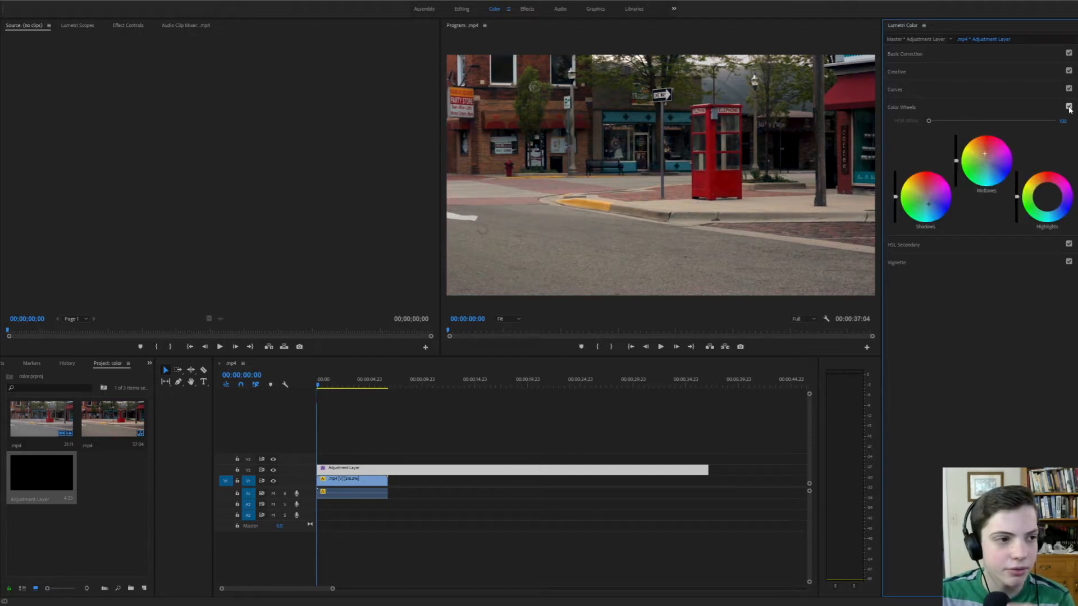
{"action": "left_click", "coordinate": [1068, 107]}
{"action": "left_click", "coordinate": [1068, 107]}
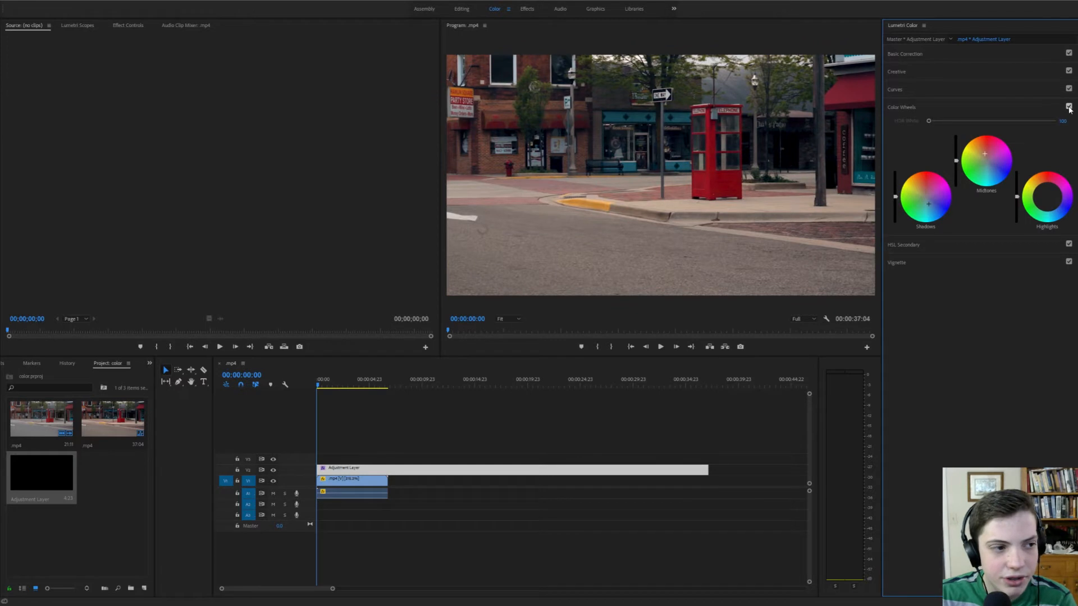
{"action": "left_click", "coordinate": [1068, 107]}
{"action": "left_click", "coordinate": [1068, 106]}
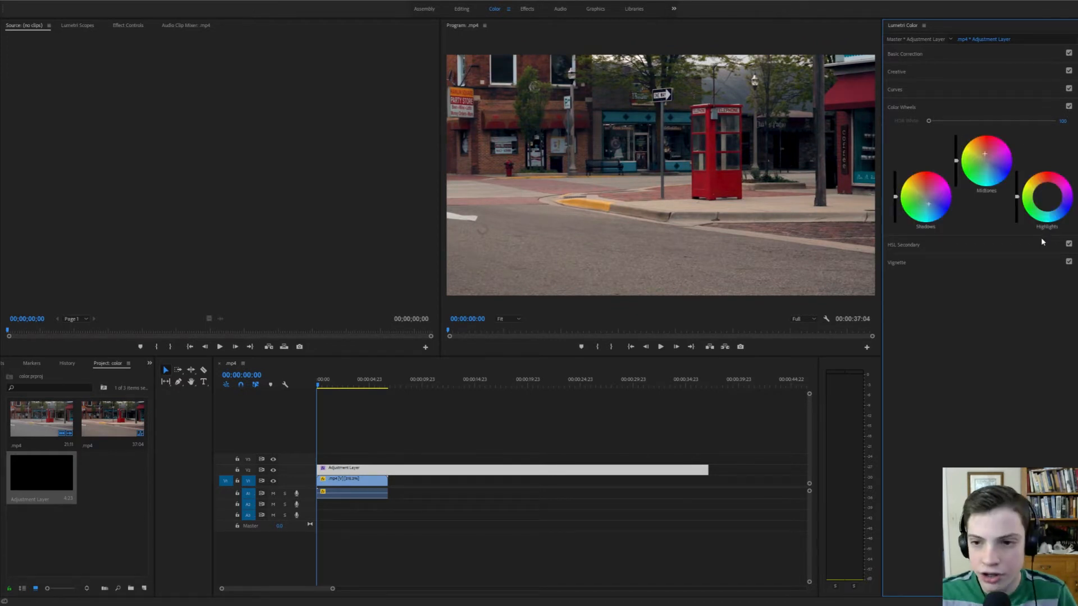
Tint the highlights slightly toward red with the Highlights color wheel, trying green and magenta shifts along the way.
{"action": "left_click_drag", "start_coordinate": [1047, 200], "coordinate": [1047, 203]}
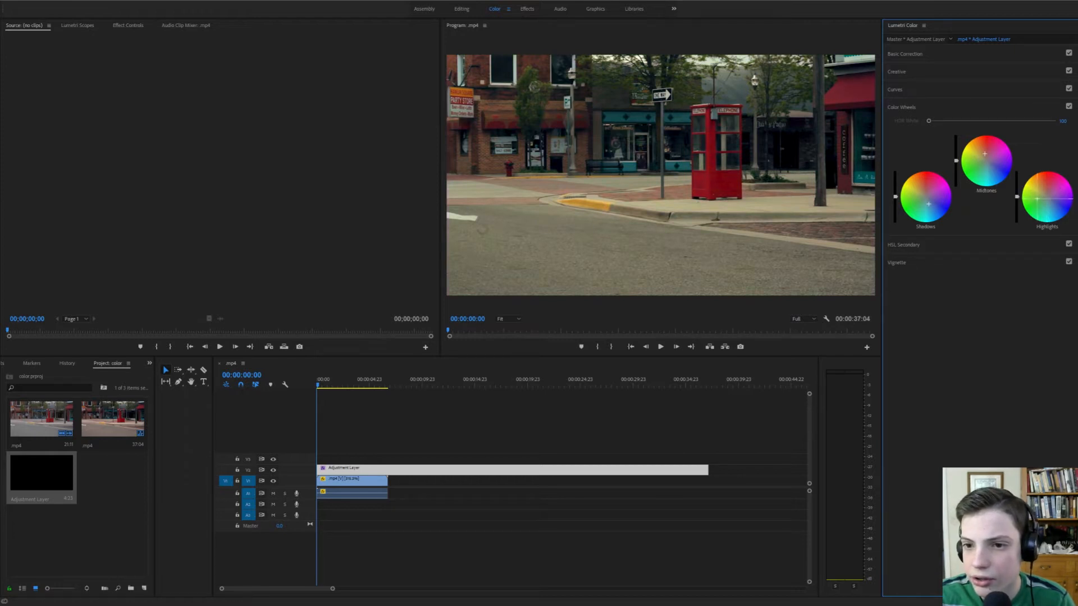
{"action": "left_click_drag", "start_coordinate": [1039, 200], "coordinate": [1050, 196]}
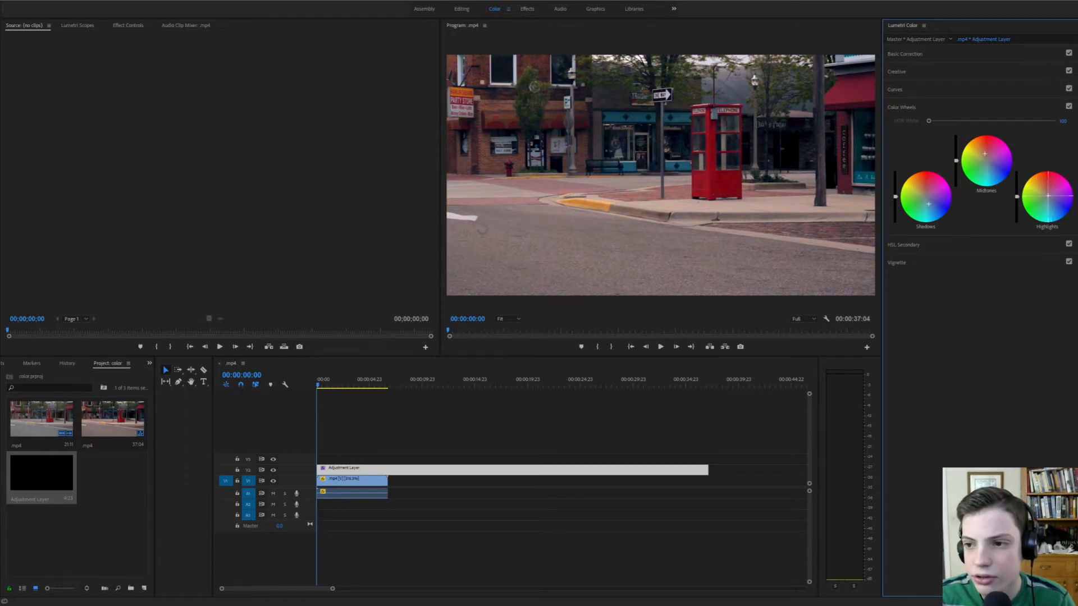
{"action": "left_click_drag", "start_coordinate": [1045, 193], "coordinate": [1044, 192]}
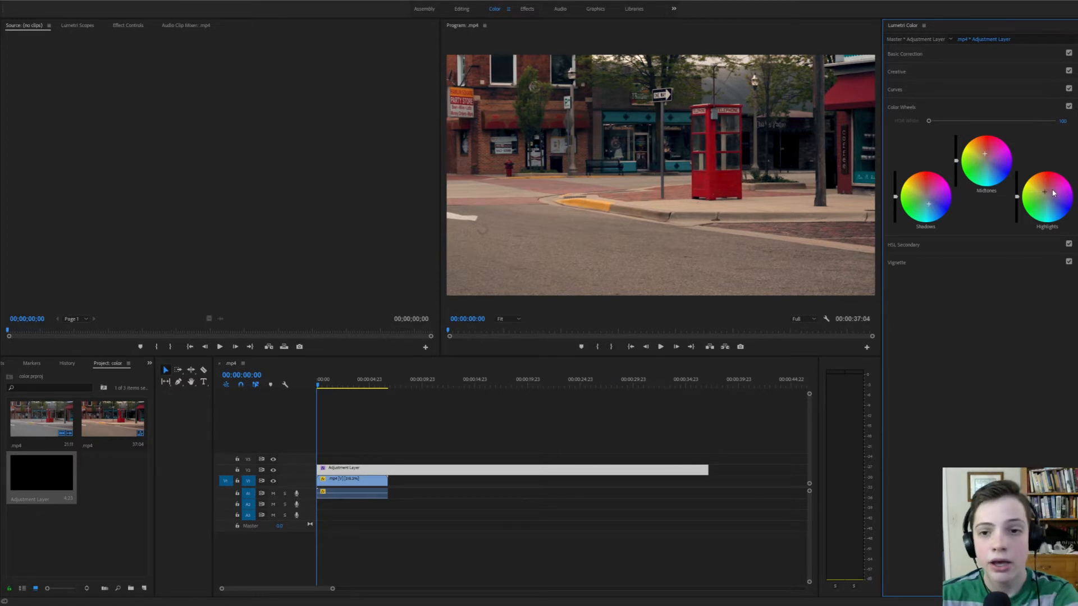
{"action": "left_click_drag", "start_coordinate": [1044, 194], "coordinate": [1056, 193]}
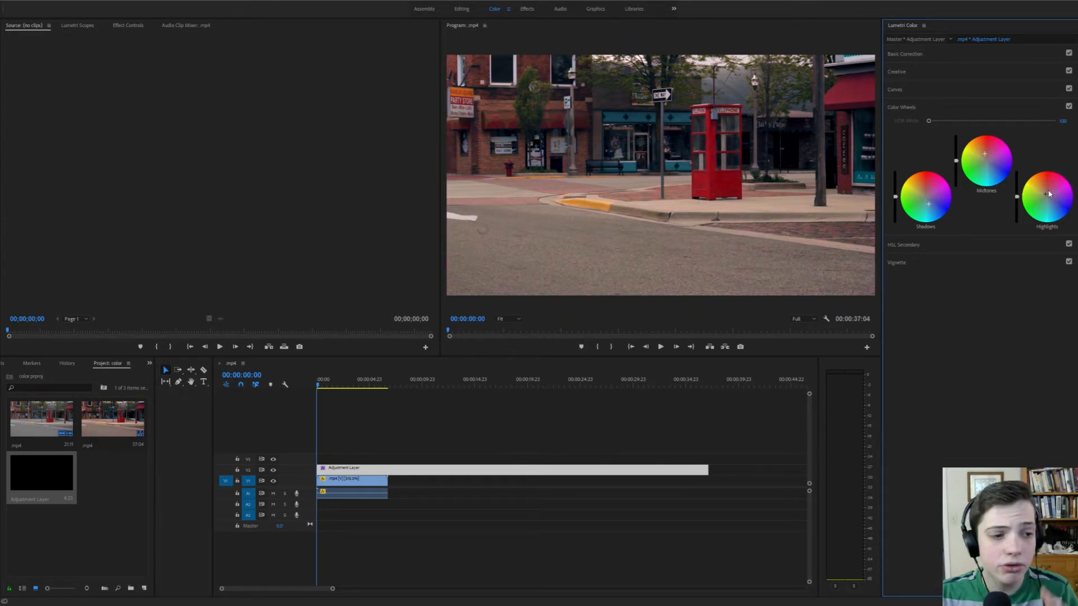
{"action": "left_click", "coordinate": [1056, 195]}
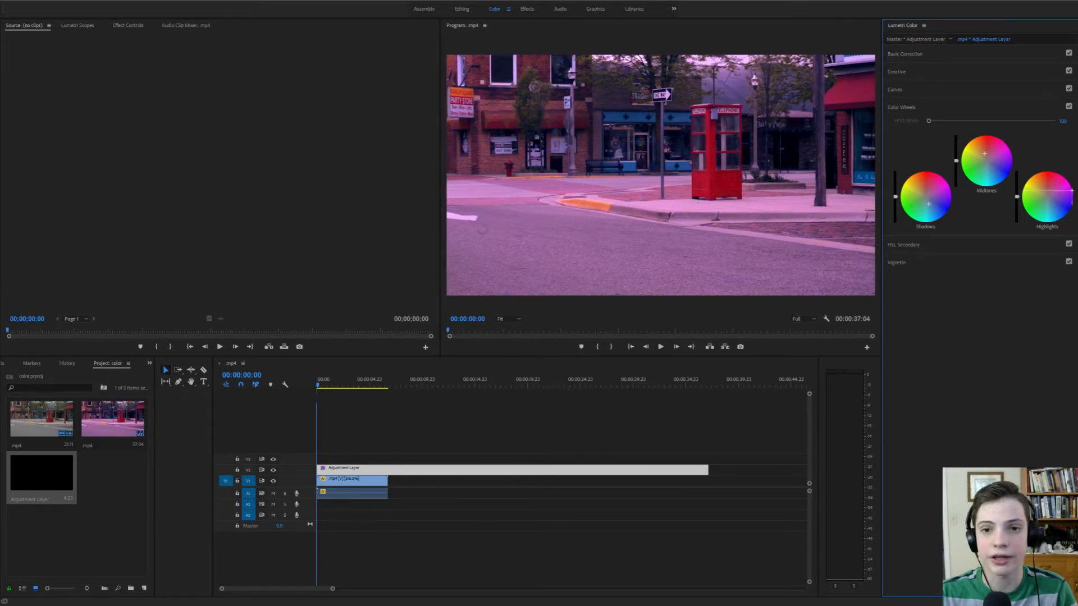
{"action": "mouse_move", "coordinate": [1059, 196]}
{"action": "left_mouse_down"}
{"action": "mouse_move", "coordinate": [1046, 198]}
{"action": "mouse_move", "coordinate": [1069, 192]}
{"action": "mouse_move", "coordinate": [1048, 194]}
{"action": "left_mouse_up"}
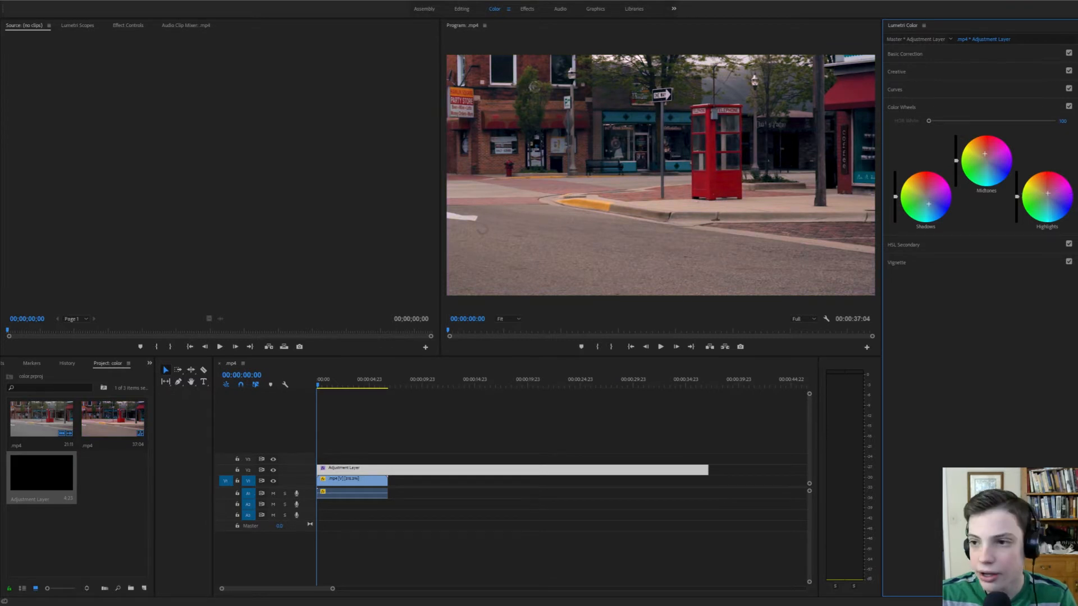
Compare the image with the Color Wheels correction off and on to judge the highlight tint.
{"action": "left_click", "coordinate": [1069, 106]}
{"action": "left_click", "coordinate": [1068, 106]}
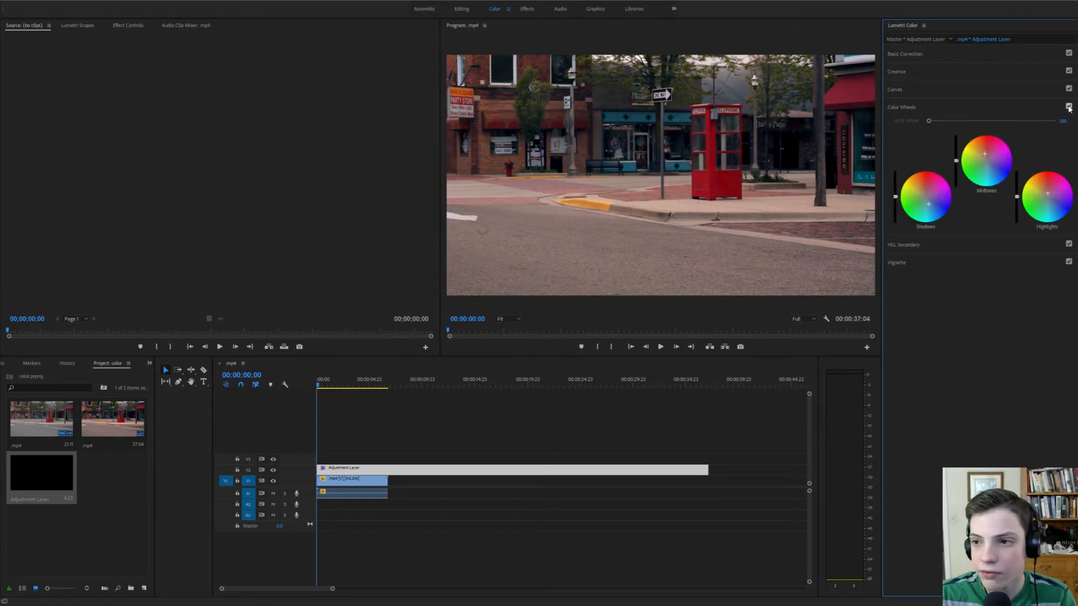
{"action": "left_click", "coordinate": [1069, 106]}
{"action": "left_click", "coordinate": [1069, 106]}
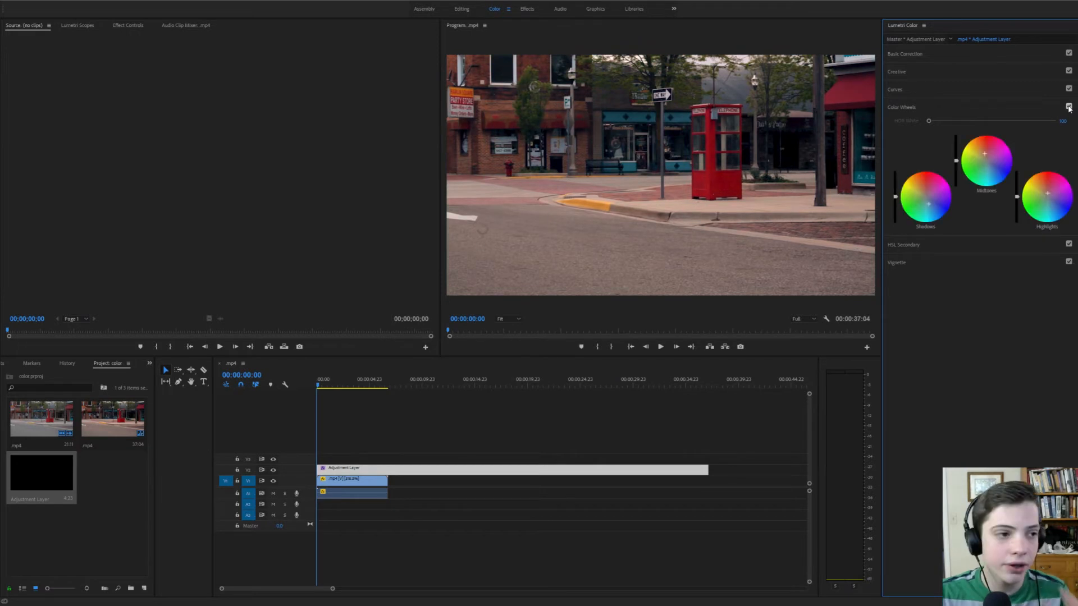
Add a dark vignette to the adjustment layer with Amount about -0.4 and Feather about 71.
{"action": "left_click", "coordinate": [911, 262]}
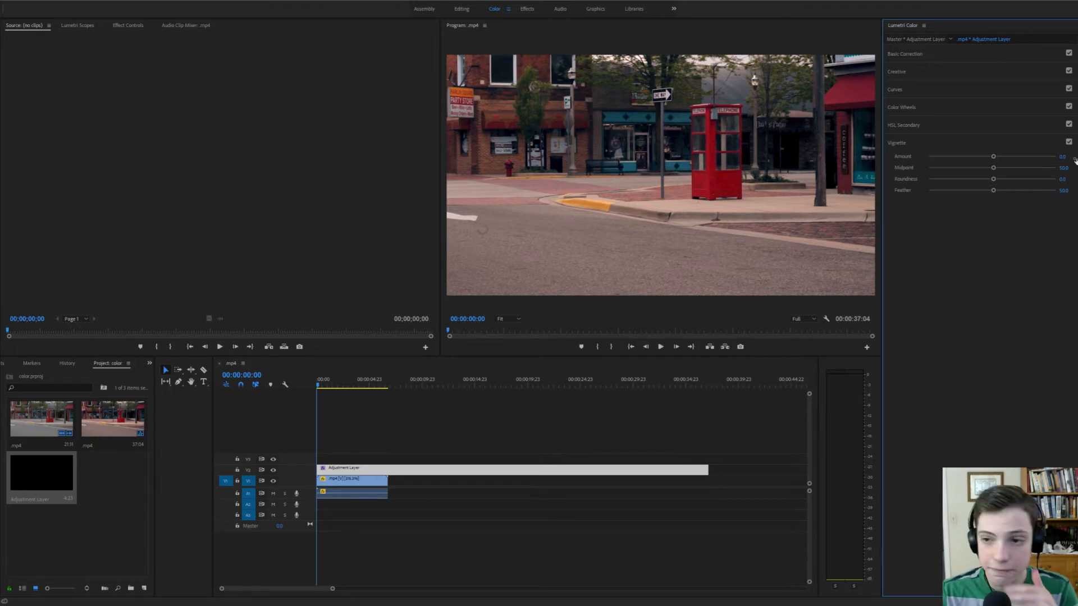
{"action": "mouse_move", "coordinate": [992, 157]}
{"action": "left_mouse_down"}
{"action": "mouse_move", "coordinate": [1013, 160]}
{"action": "mouse_move", "coordinate": [984, 162]}
{"action": "left_mouse_up"}
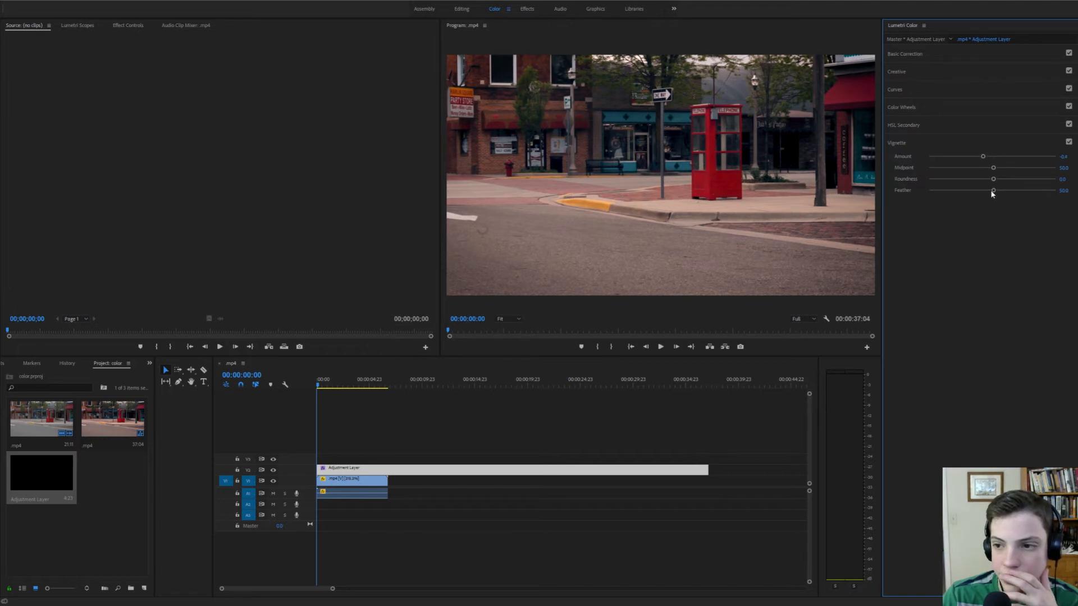
{"action": "left_click_drag", "start_coordinate": [992, 191], "coordinate": [1019, 196]}
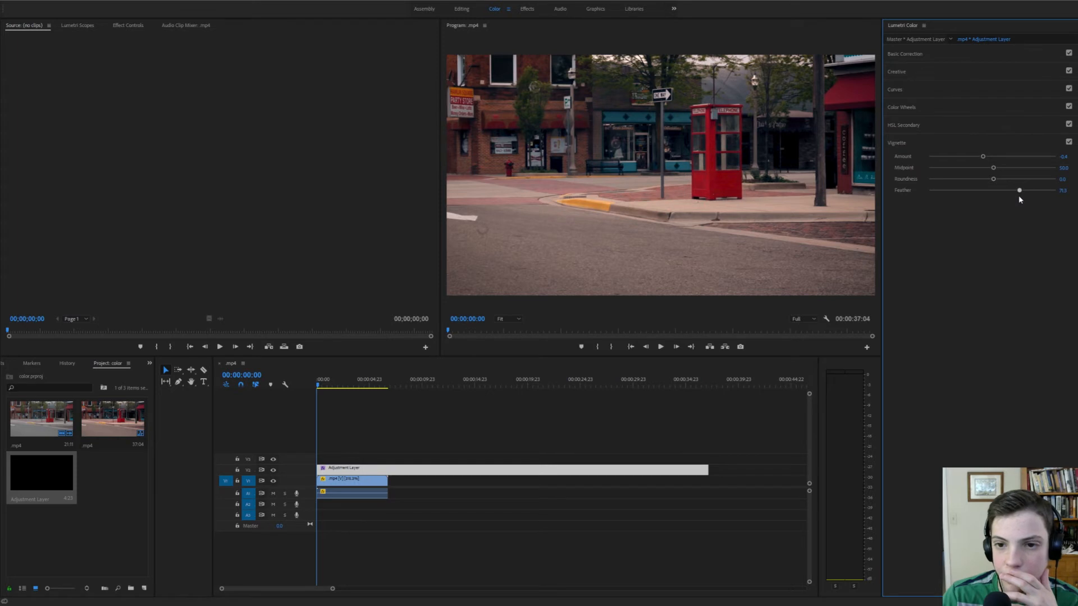
Compare the image with the vignette off and on, and raise its Feather to about 84.
{"action": "left_click", "coordinate": [1069, 142]}
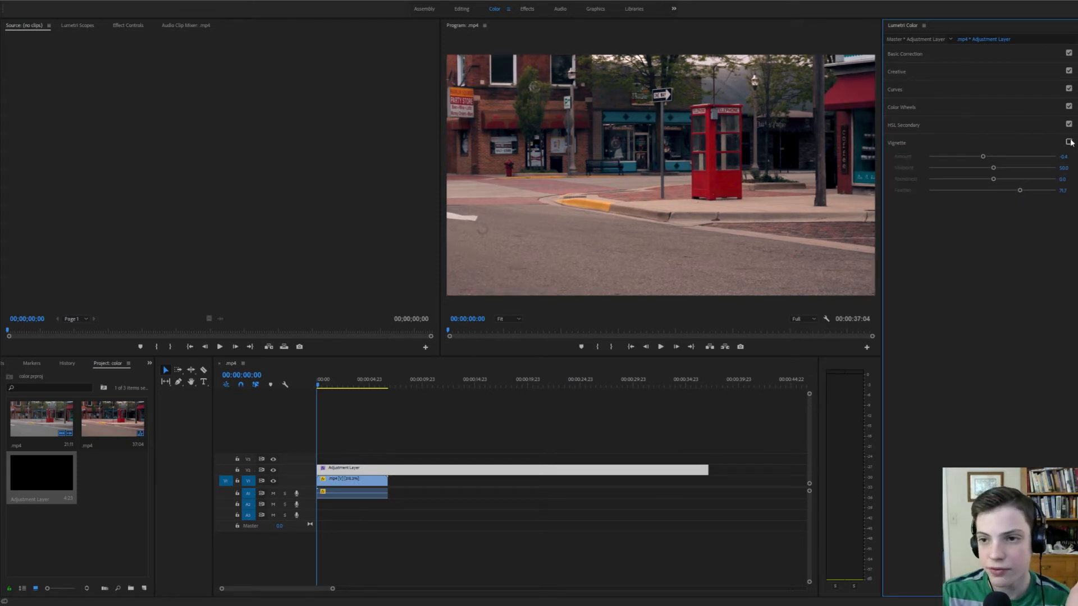
{"action": "left_click", "coordinate": [1068, 142]}
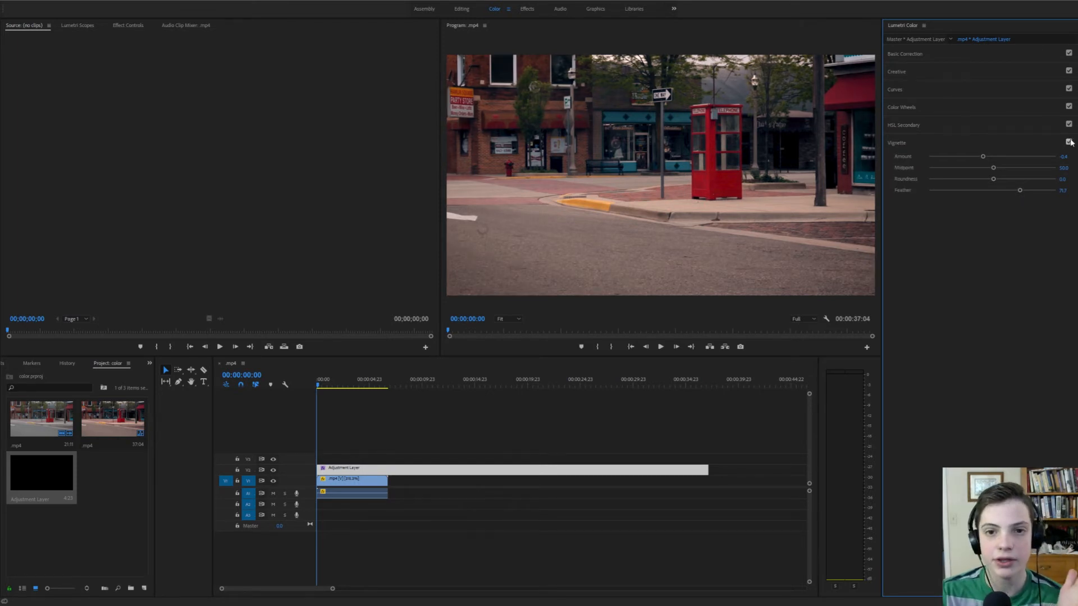
{"action": "left_click", "coordinate": [1069, 142]}
{"action": "left_click", "coordinate": [1069, 142]}
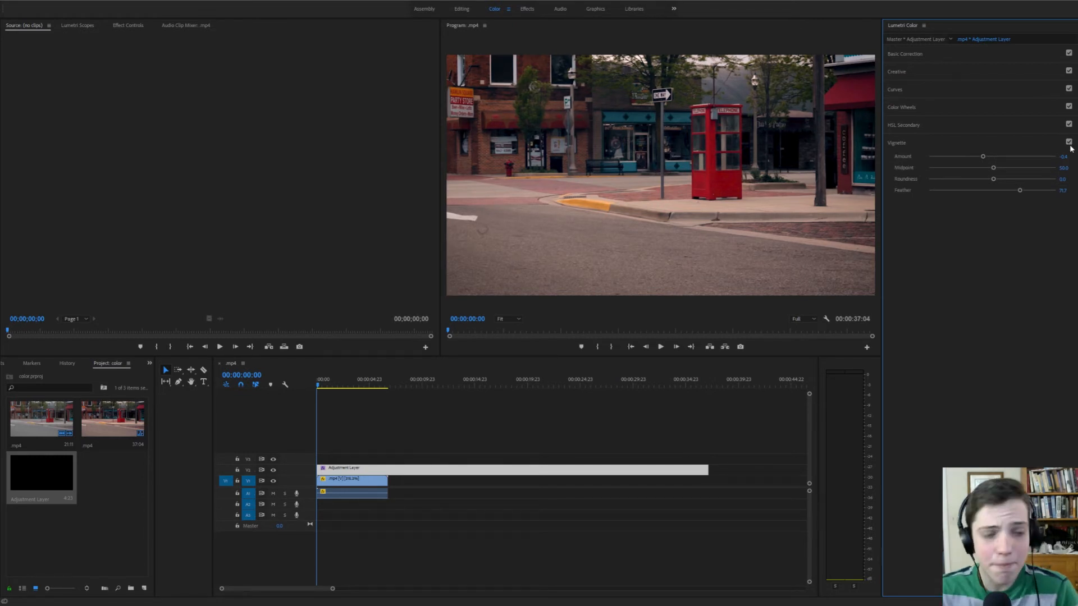
{"action": "mouse_move", "coordinate": [1019, 189]}
{"action": "left_mouse_down"}
{"action": "mouse_move", "coordinate": [1047, 191]}
{"action": "mouse_move", "coordinate": [1032, 195]}
{"action": "left_mouse_up"}
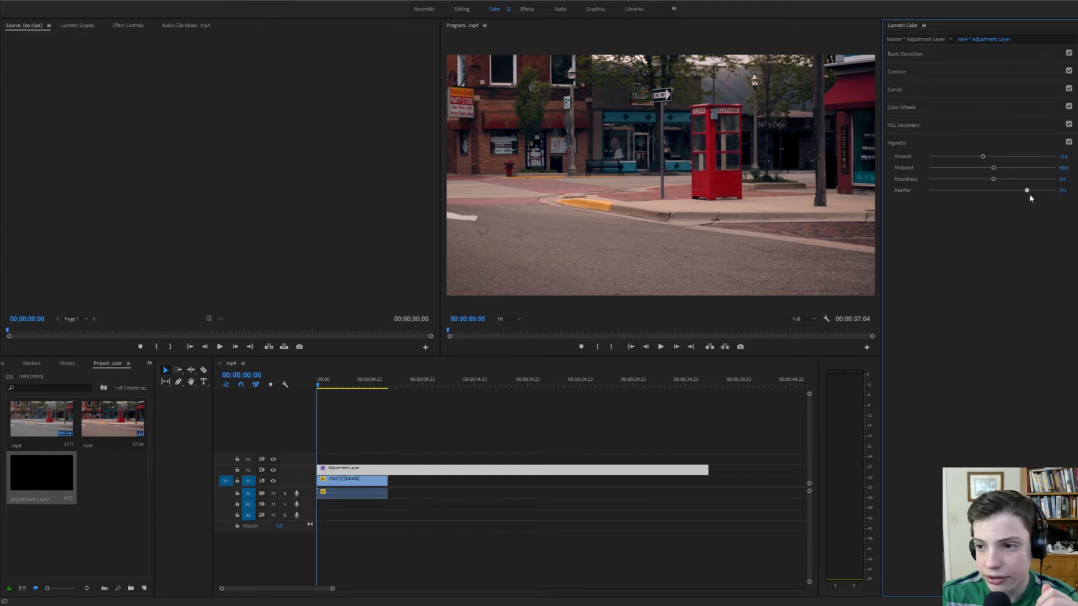
Compare the image with the softened vignette off and on, and play the graded clip from the start.
{"action": "left_click", "coordinate": [1069, 142]}
{"action": "left_click", "coordinate": [1068, 142]}
{"action": "left_click", "coordinate": [1069, 142]}
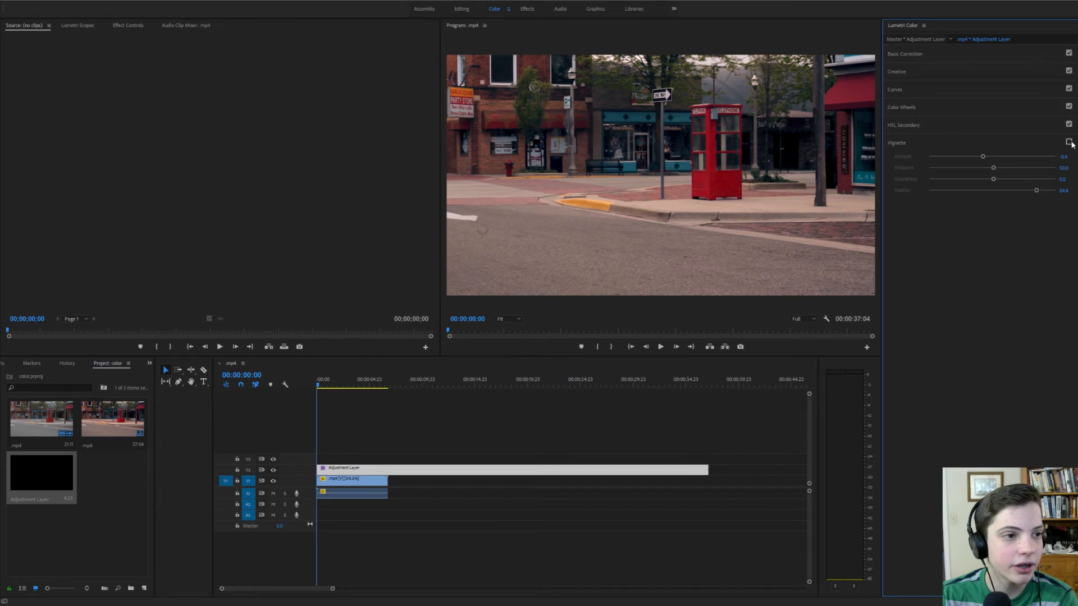
{"action": "left_click", "coordinate": [1069, 142]}
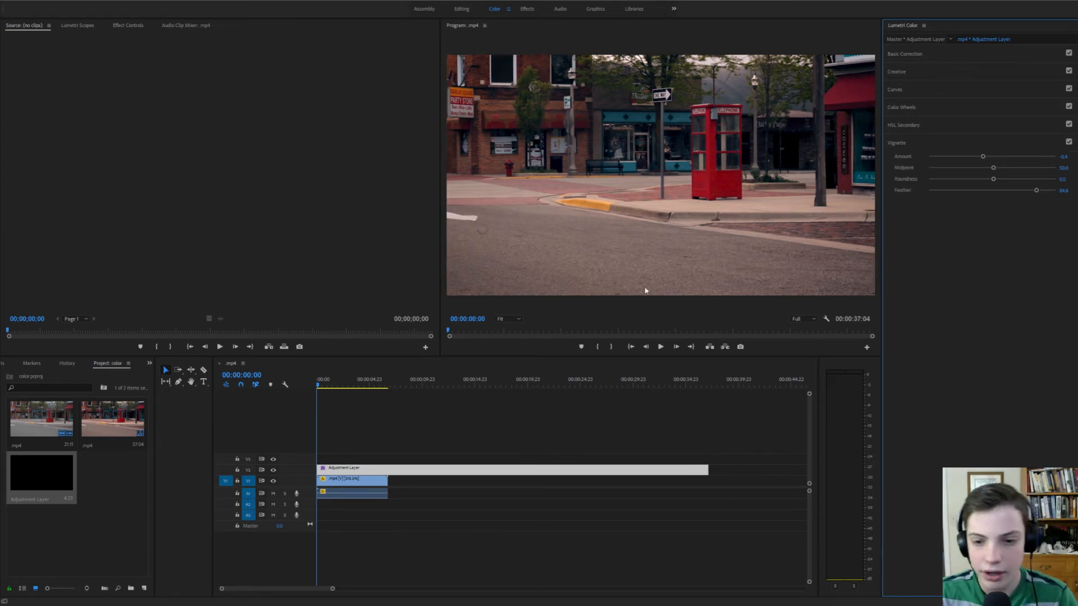
{"action": "left_click", "coordinate": [660, 346]}
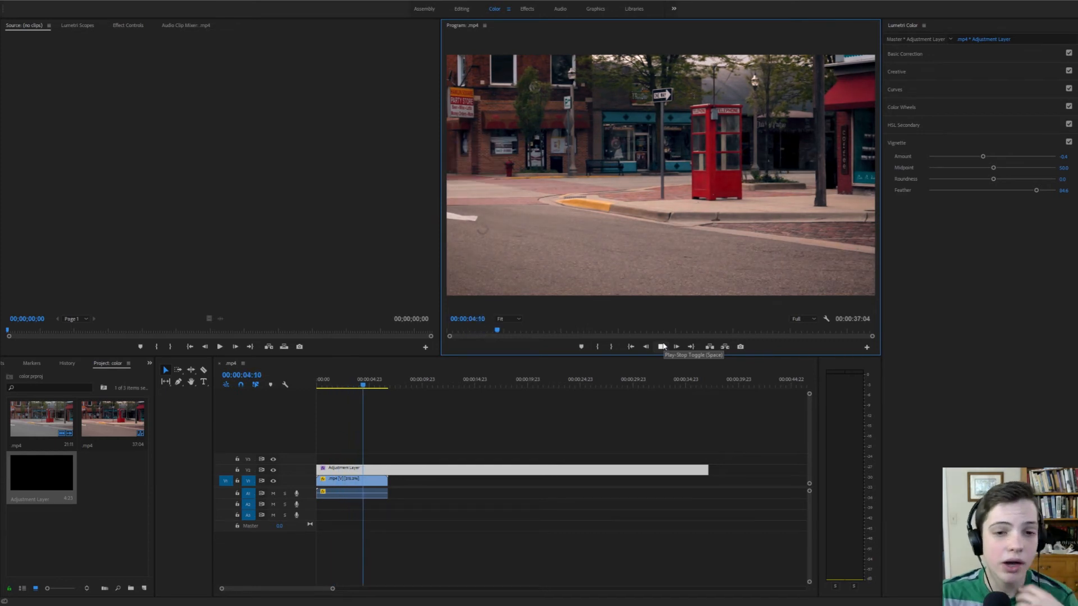
{"action": "left_click", "coordinate": [661, 346]}
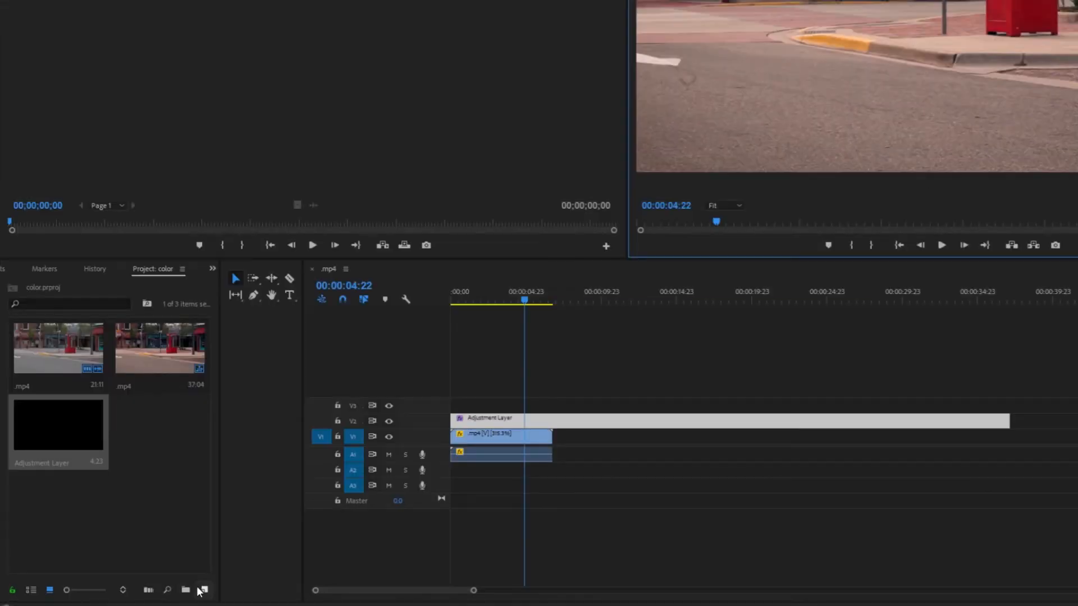
Find the Crop effect by searching for "crop" and apply it to the adjustment layer on V2.
{"action": "left_click", "coordinate": [212, 268]}
{"action": "left_click", "coordinate": [226, 327]}
{"action": "left_click", "coordinate": [66, 284]}
{"action": "type", "text": "crop"}
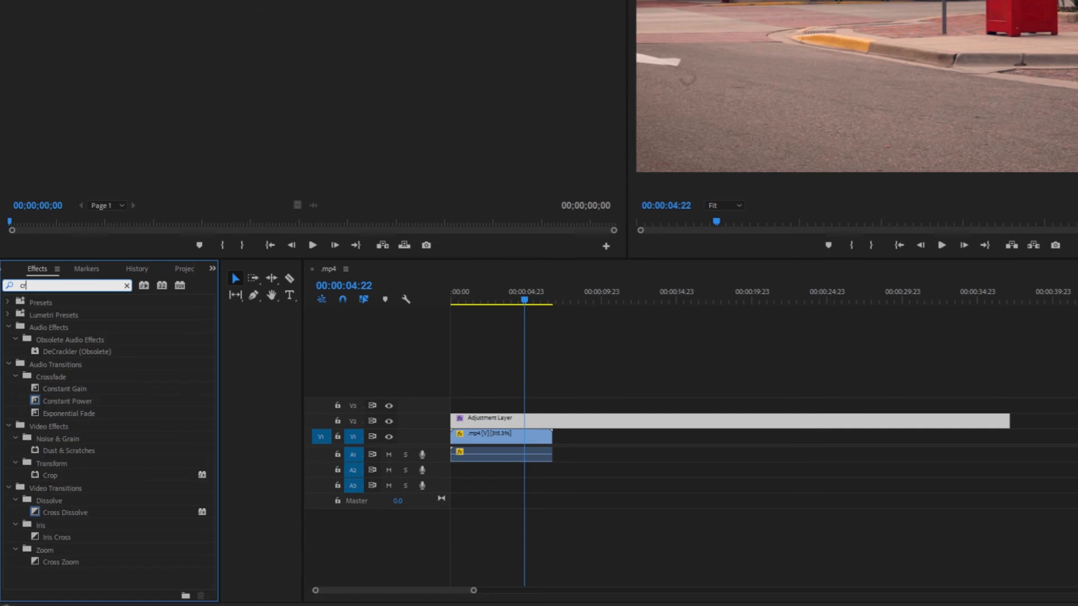
{"action": "left_click_drag", "start_coordinate": [106, 386], "coordinate": [502, 420]}
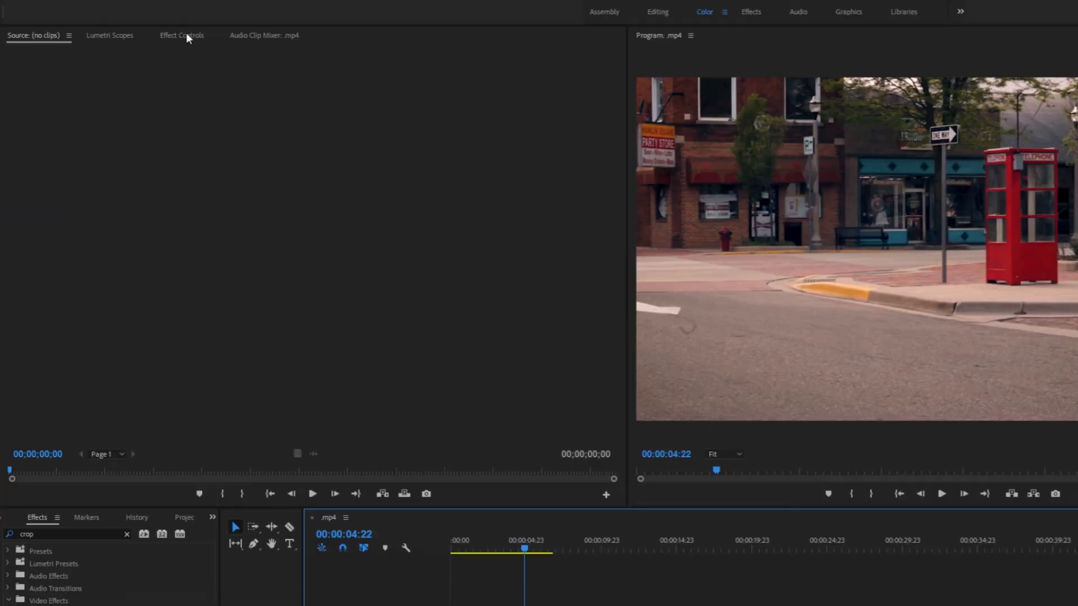
Set the adjustment layer's Crop to 11% at the top and 11% at the bottom for cinematic black bars.
{"action": "left_click", "coordinate": [186, 34]}
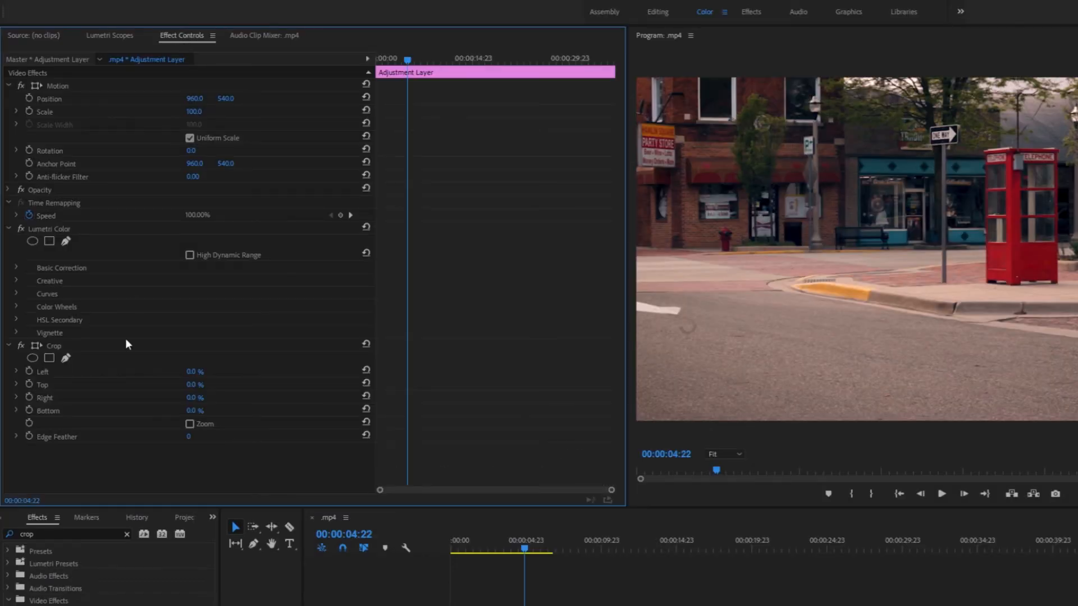
{"action": "left_click", "coordinate": [193, 387]}
{"action": "type", "text": "11"}
{"action": "key", "text": "Return"}
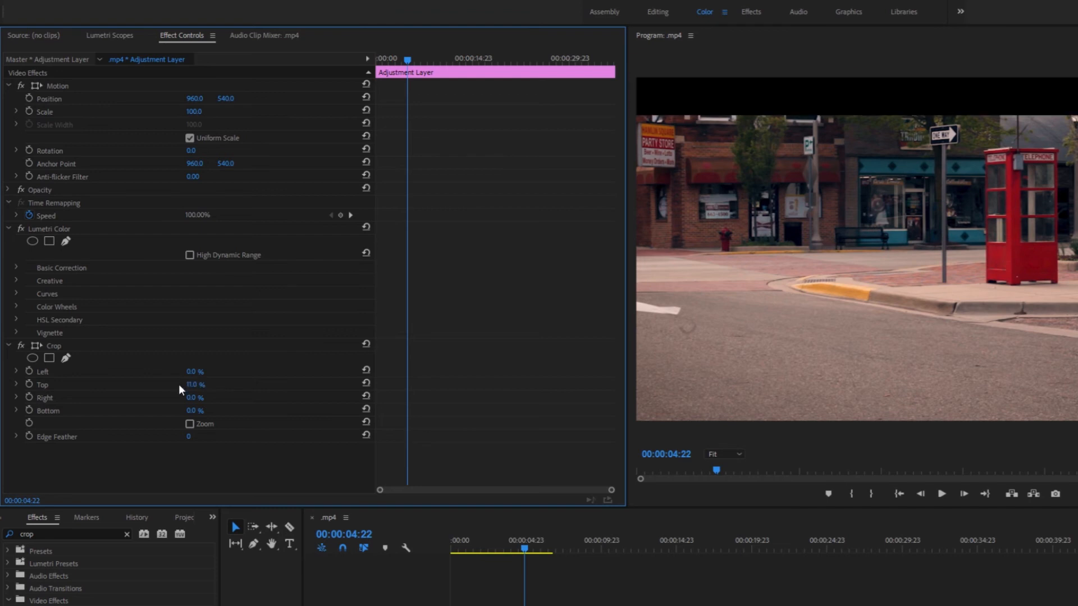
{"action": "left_click", "coordinate": [192, 411]}
{"action": "type", "text": "11"}
{"action": "key", "text": "Return"}
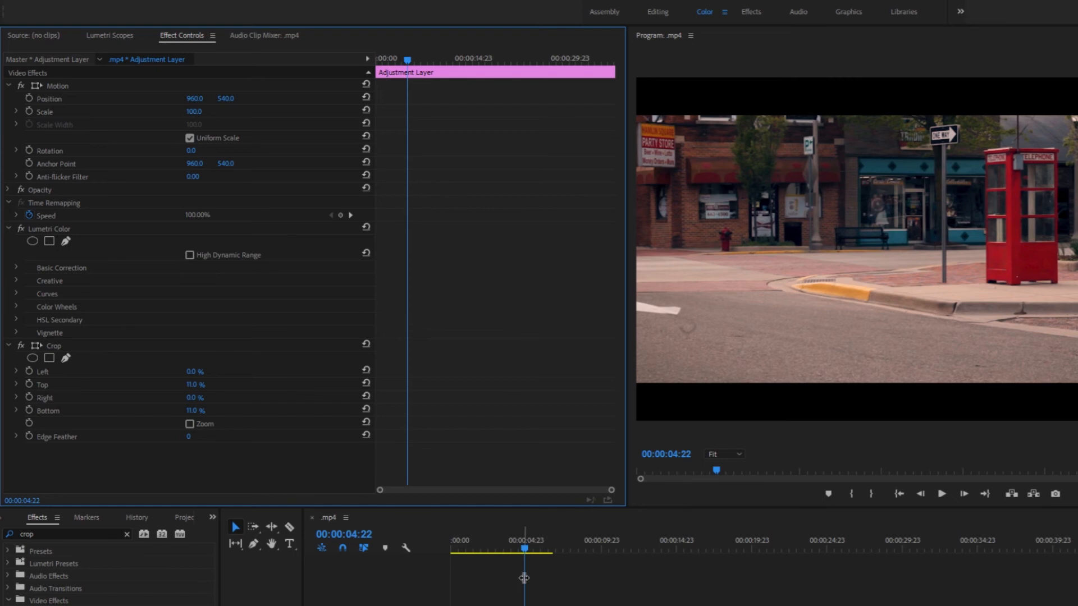
Play the graded and cropped clip from the start of the sequence for about four seconds.
{"action": "key", "text": "Home"}
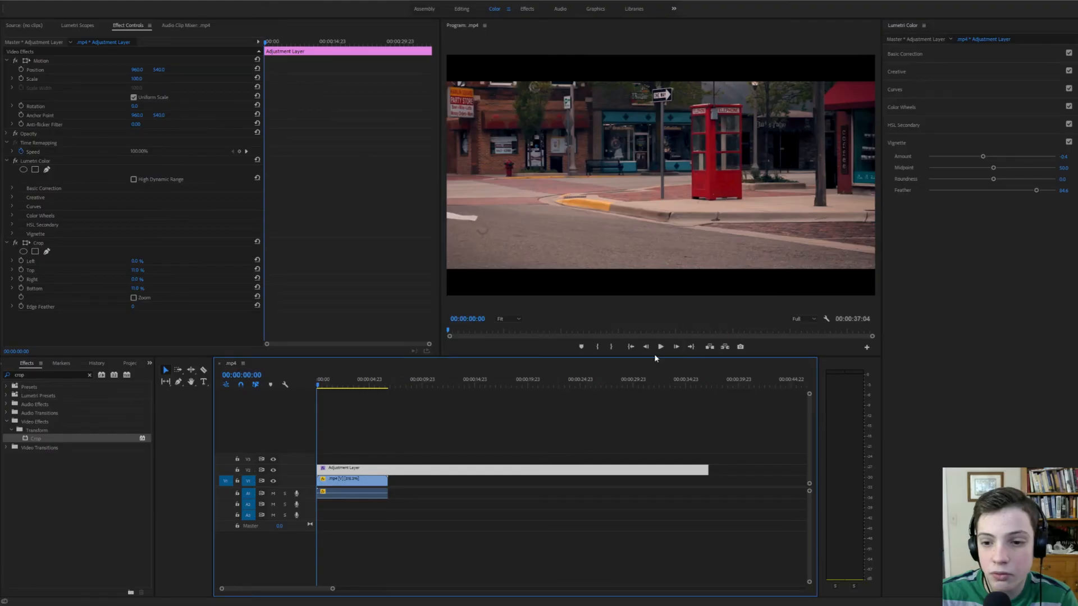
{"action": "left_click", "coordinate": [660, 347]}
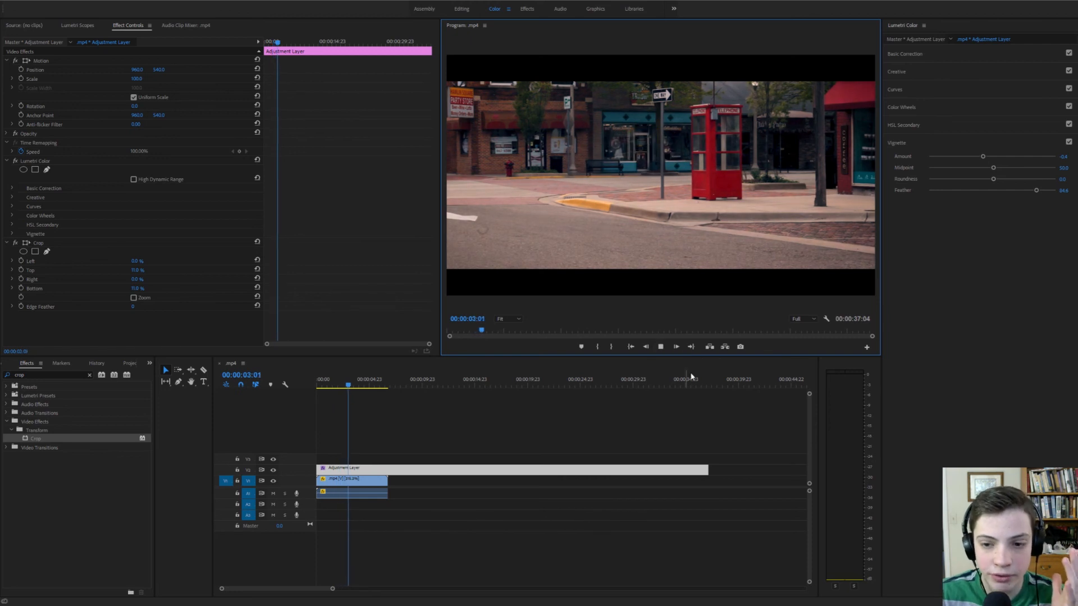
{"action": "left_click", "coordinate": [660, 346]}
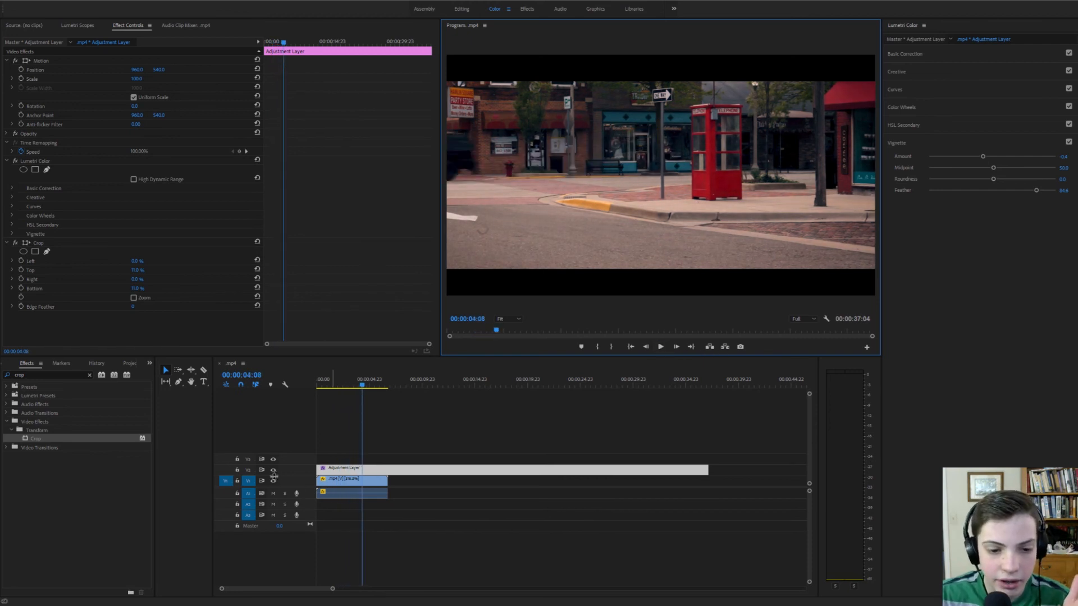
Compare the frame with the V2 adjustment track hidden and shown, and play on before returning the playhead to the start.
{"action": "left_click", "coordinate": [274, 470]}
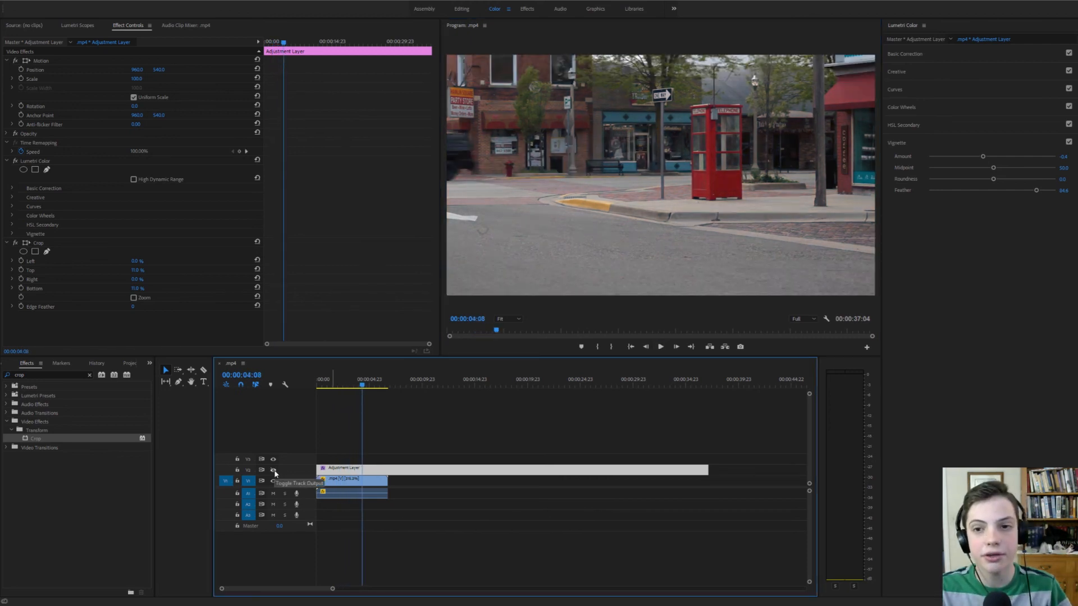
{"action": "left_click", "coordinate": [274, 471]}
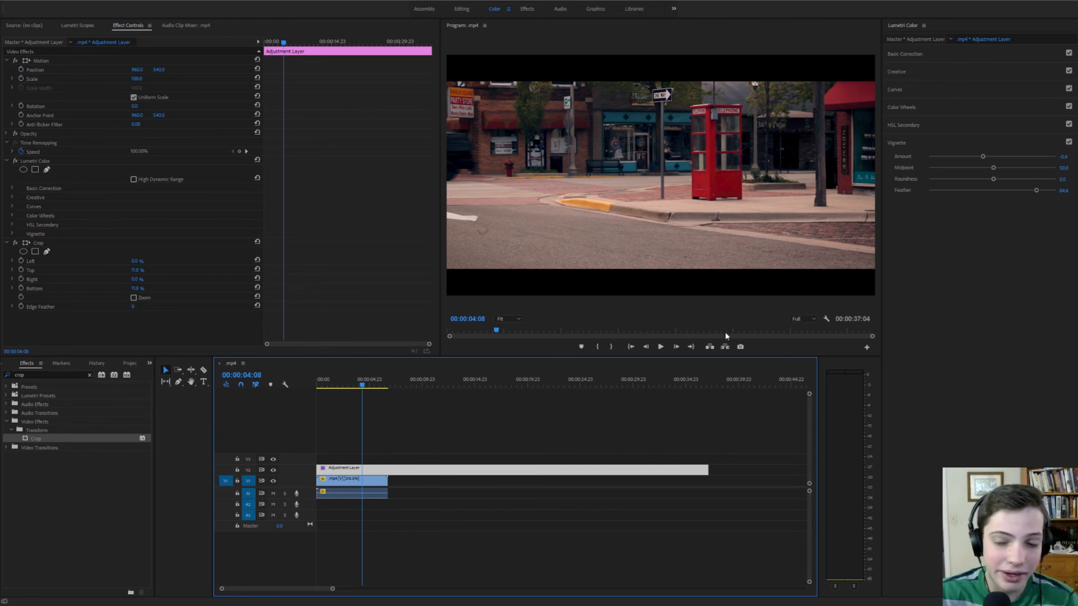
{"action": "left_click", "coordinate": [660, 347]}
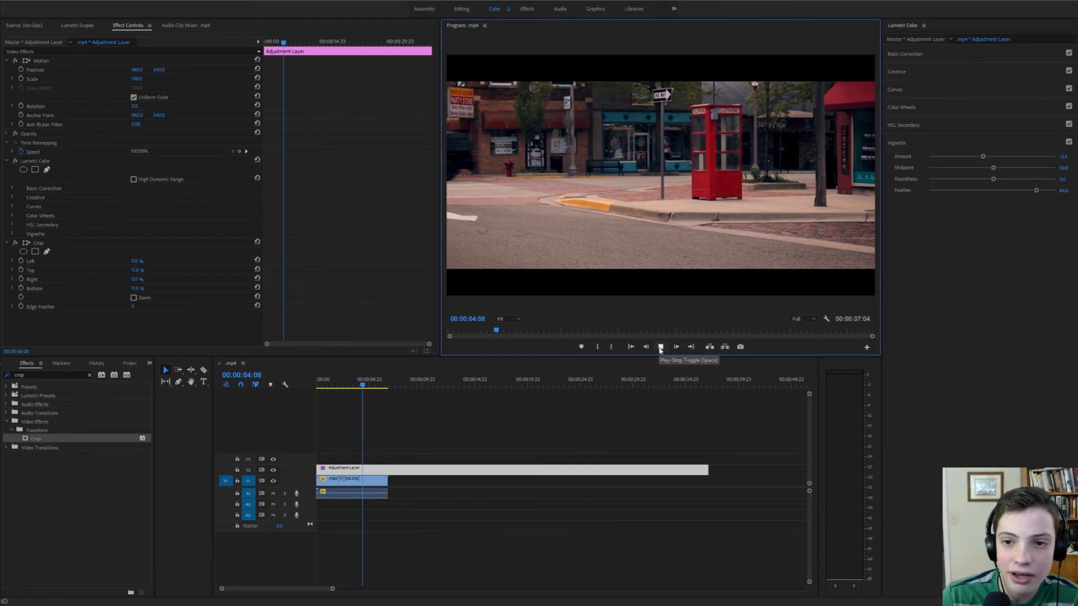
{"action": "left_click_drag", "start_coordinate": [384, 387], "coordinate": [307, 398]}
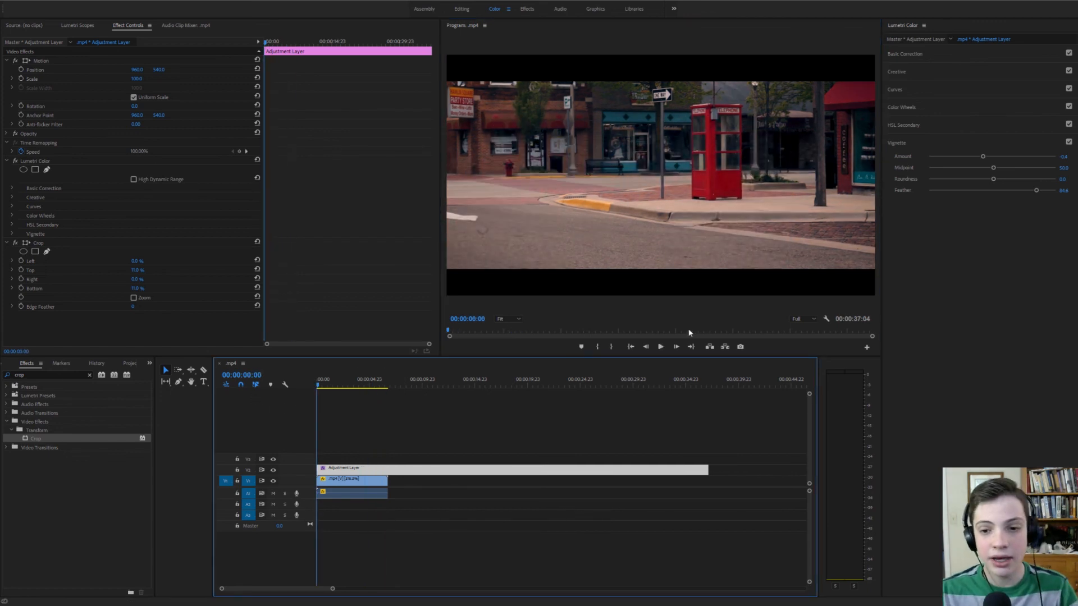